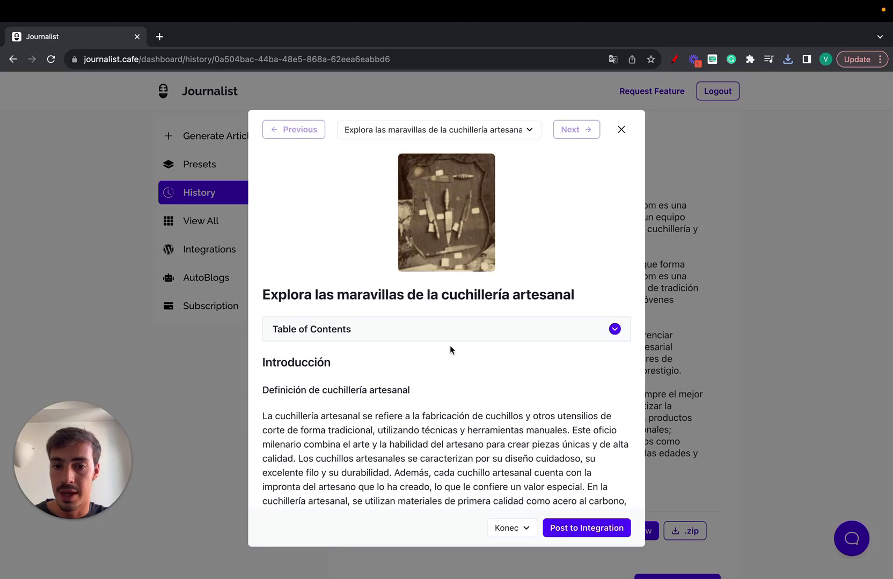
# Close the generated cuchillería article preview and go to the Generate Articles page.
pyautogui.scroll(-1, 449, 346)
pyautogui.scroll(1, 450, 346)
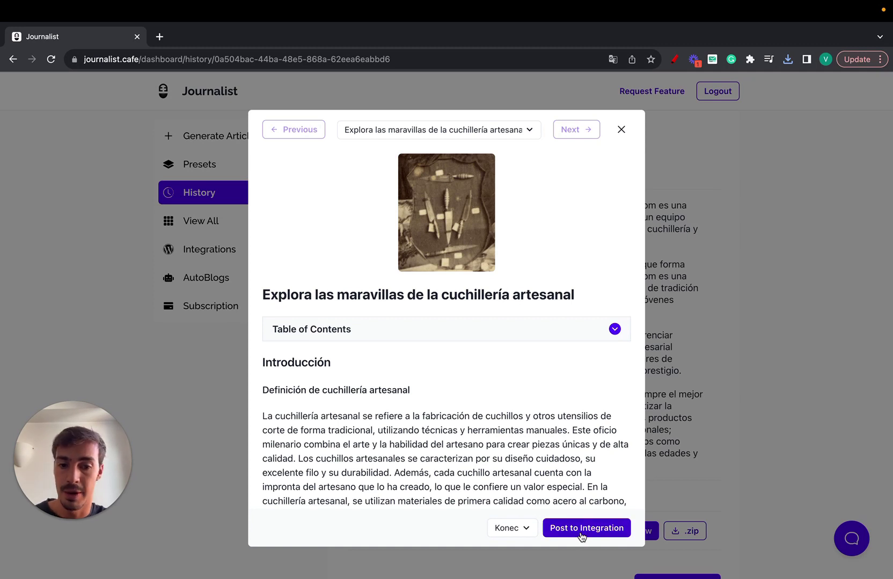
pyautogui.moveTo(310, 197); pyautogui.dragTo(516, 465)
pyautogui.click(516, 417)
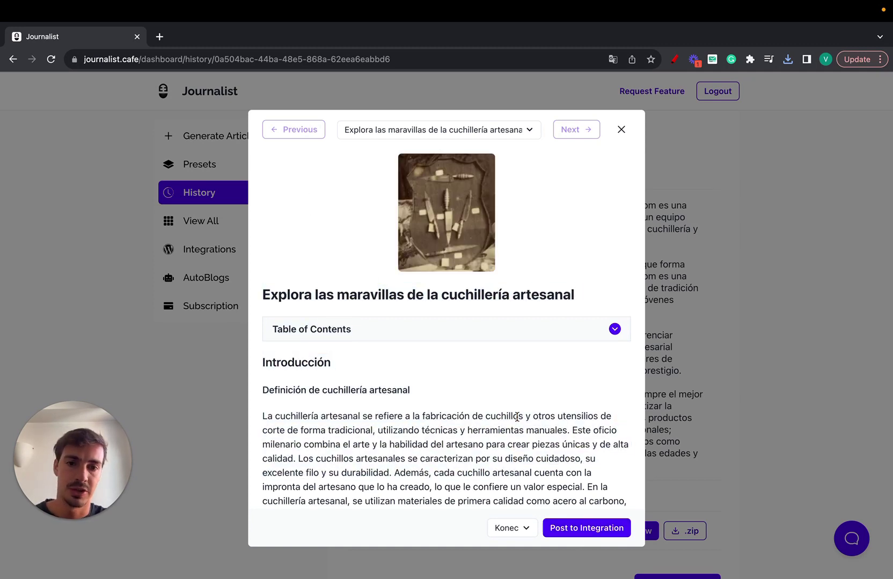
pyautogui.click(621, 130)
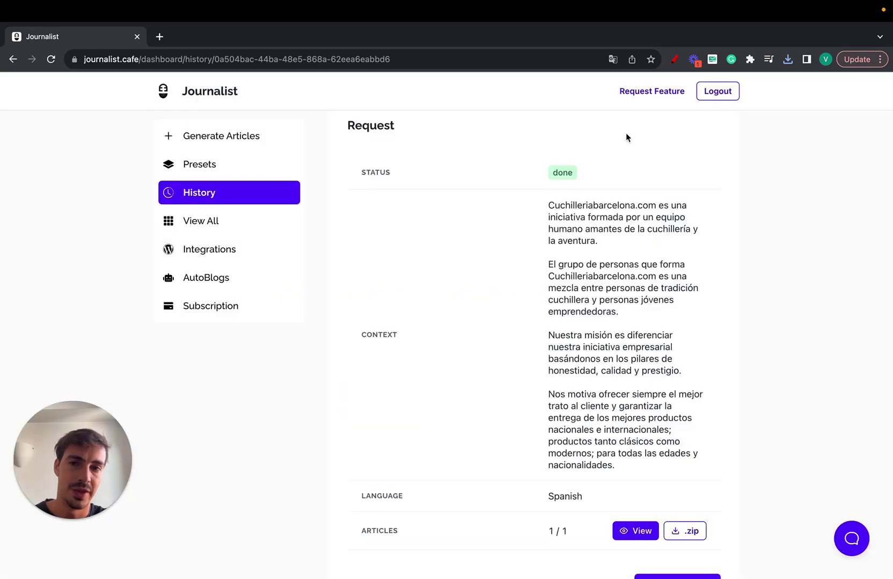
pyautogui.click(234, 100)
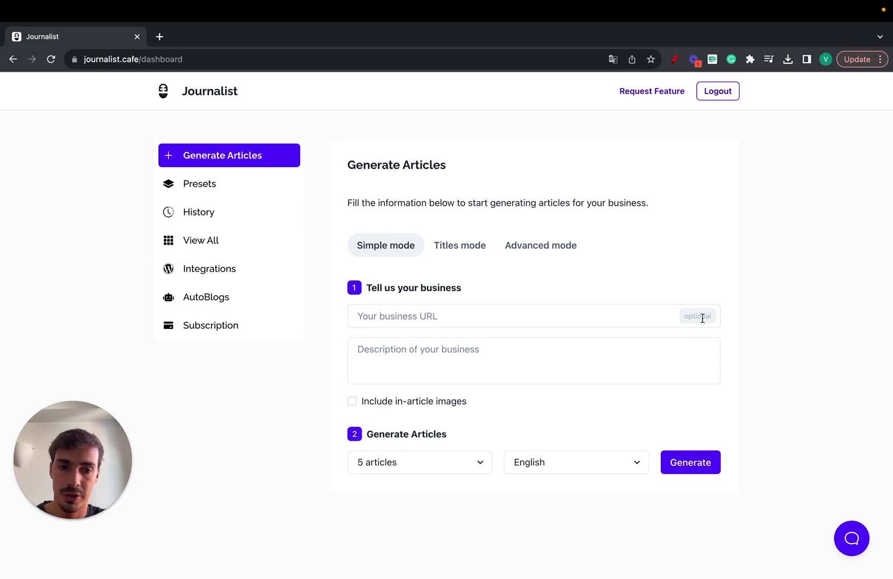
# Draw a red rectangle and an arrow over the form's edge with the annotation pen, and exit the annotation mode.
pyautogui.click(675, 59)
pyautogui.moveTo(697, 151)
pyautogui.mouseDown()
pyautogui.moveTo(697, 310)
pyautogui.moveTo(794, 137)
pyautogui.moveTo(699, 139)
pyautogui.mouseUp()
pyautogui.moveTo(733, 285)
pyautogui.mouseDown()
pyautogui.moveTo(753, 286)
pyautogui.moveTo(805, 361)
pyautogui.moveTo(825, 359)
pyautogui.moveTo(821, 367)
pyautogui.mouseUp()
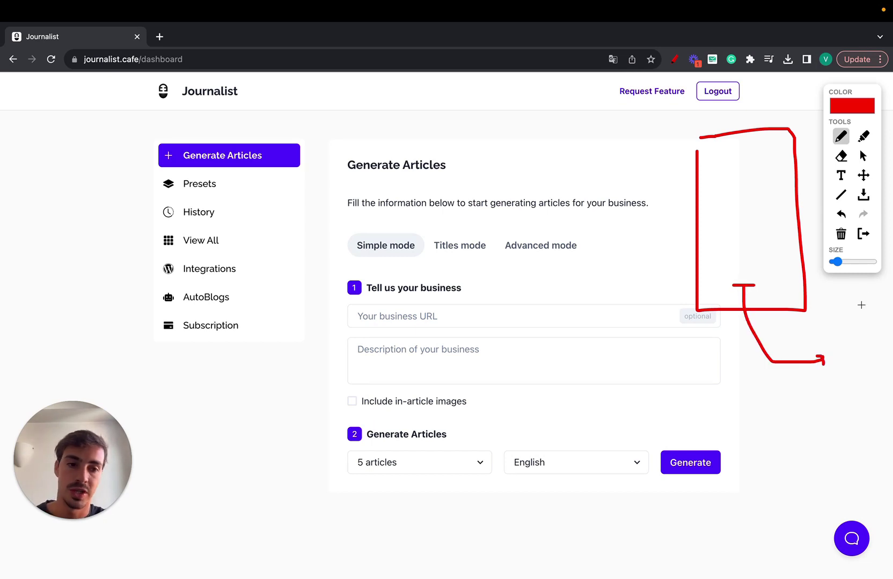
pyautogui.click(862, 234)
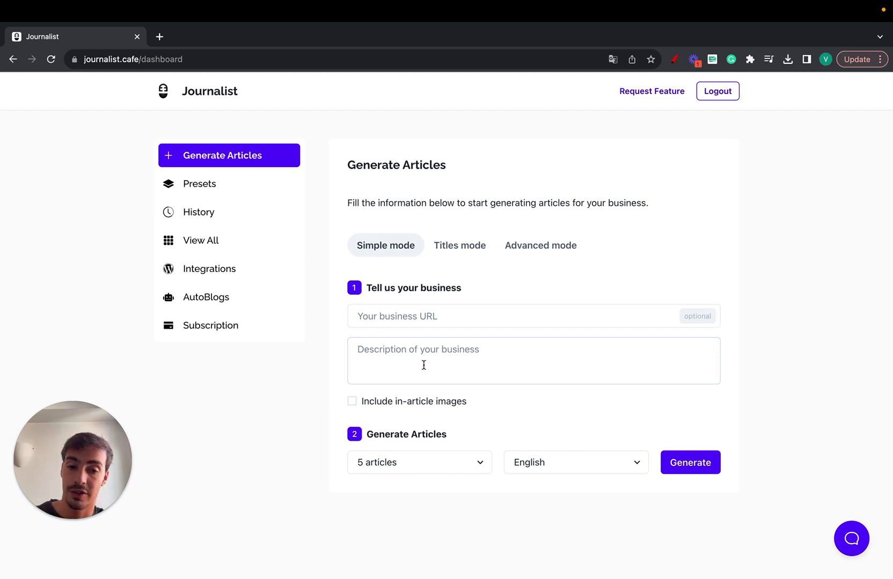
# Browse the article language options in Simple mode without changing the selection.
pyautogui.click(520, 446)
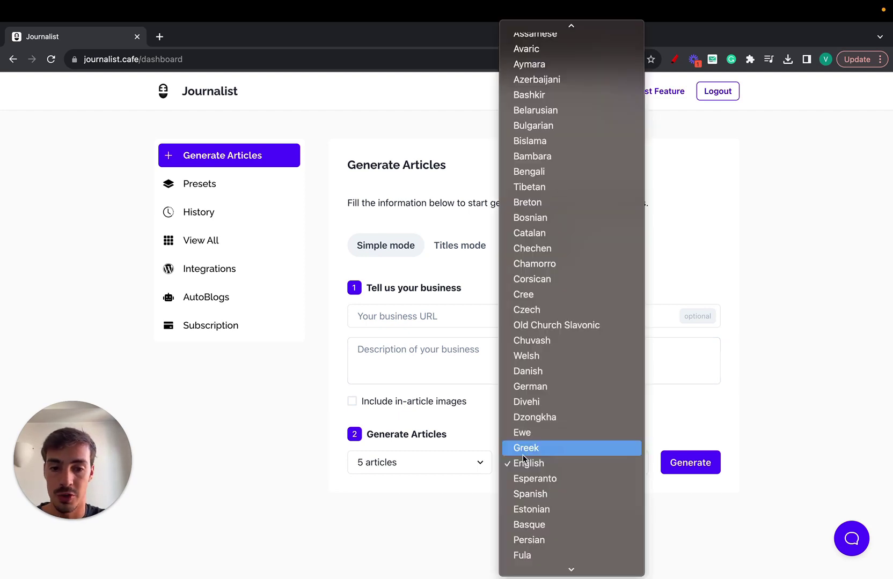
pyautogui.scroll(3, 551, 253)
pyautogui.scroll(-3, 551, 253)
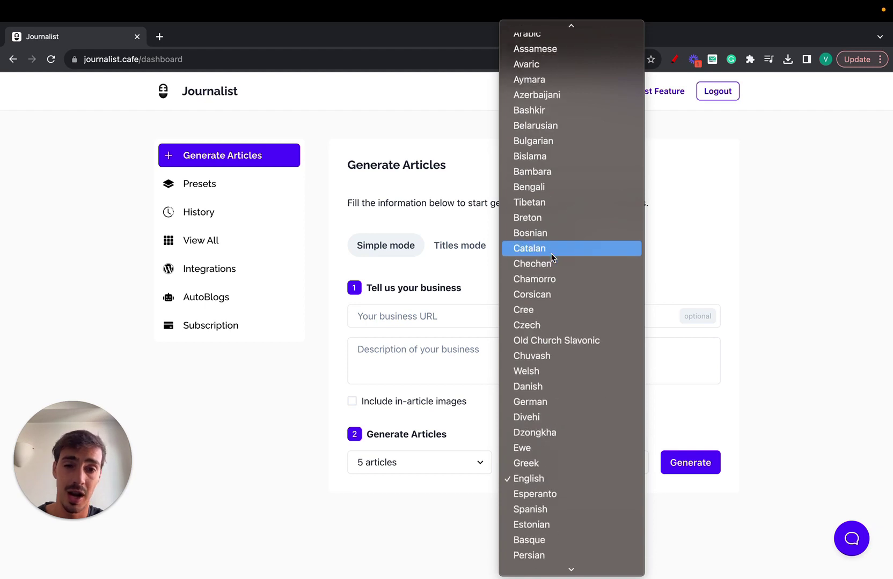
pyautogui.scroll(-5, 550, 253)
pyautogui.click(760, 366)
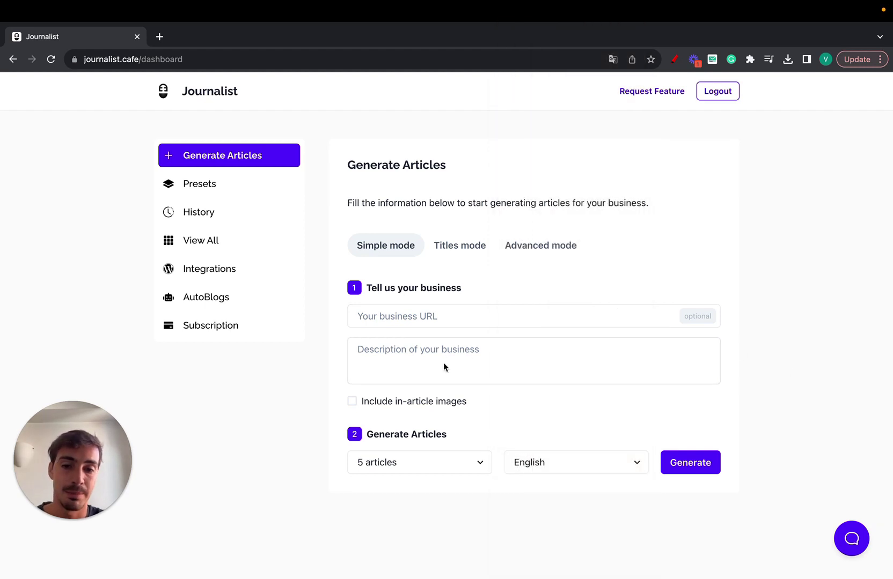
# Enable in-article images and check the available numbers of articles to generate.
pyautogui.click(418, 403)
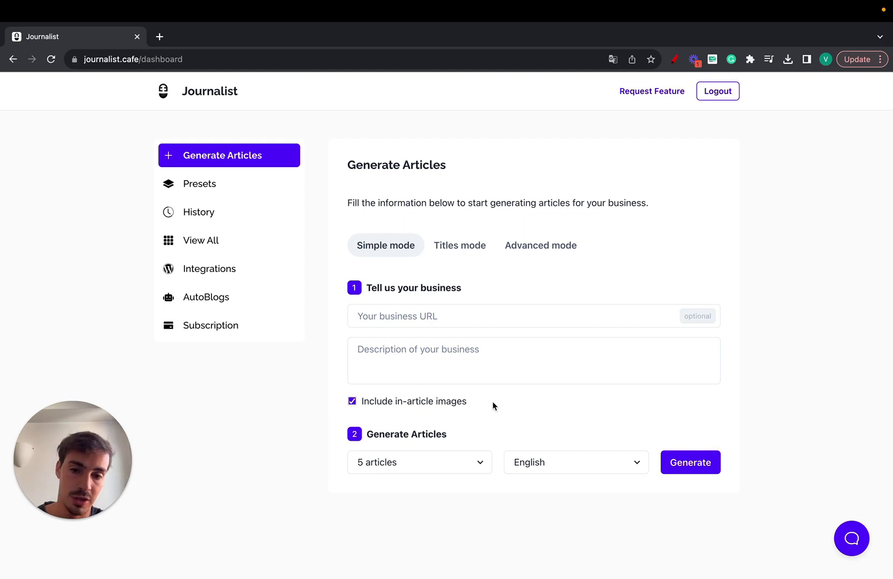
pyautogui.click(455, 468)
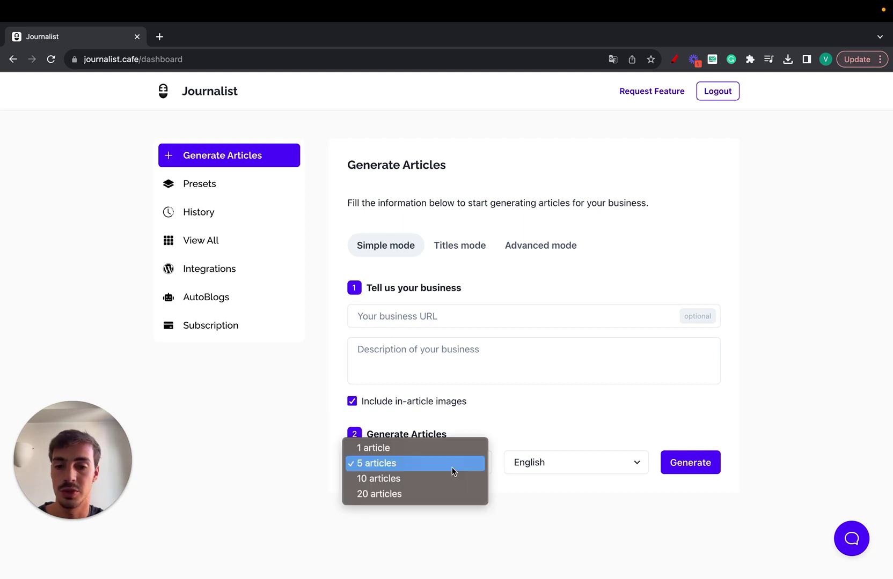
pyautogui.click(518, 523)
# Examine the full list of languages available for the generated articles, from Afar to Zulu.
pyautogui.click(608, 463)
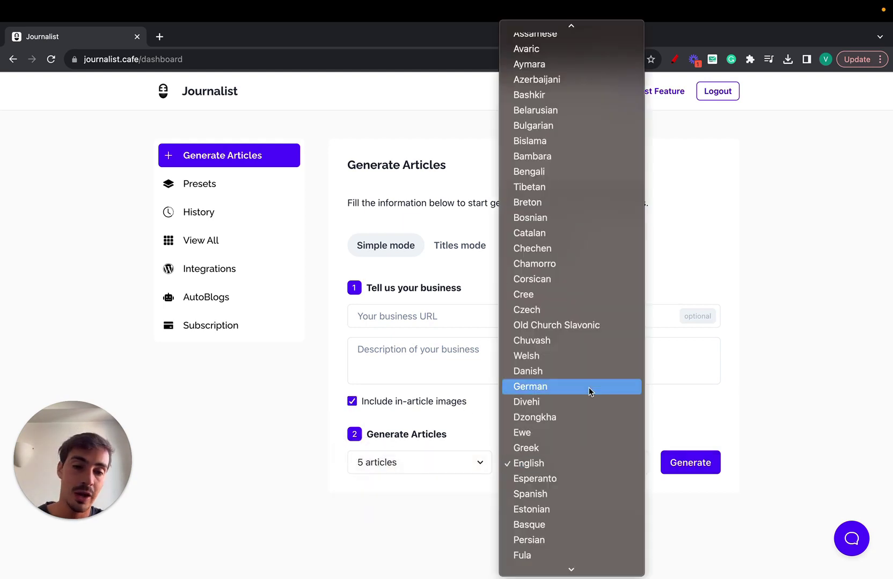
pyautogui.scroll(-12, 589, 387)
pyautogui.scroll(-10, 589, 387)
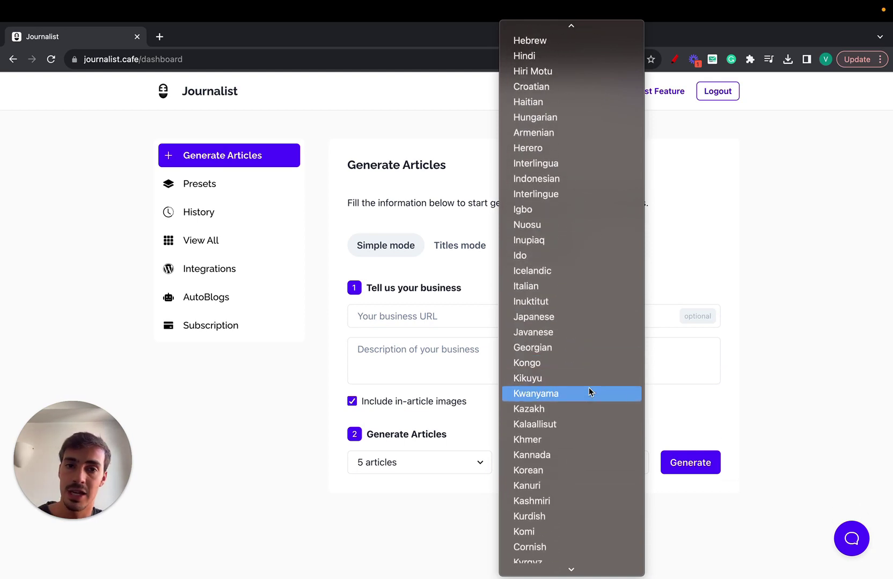
pyautogui.scroll(-10, 588, 387)
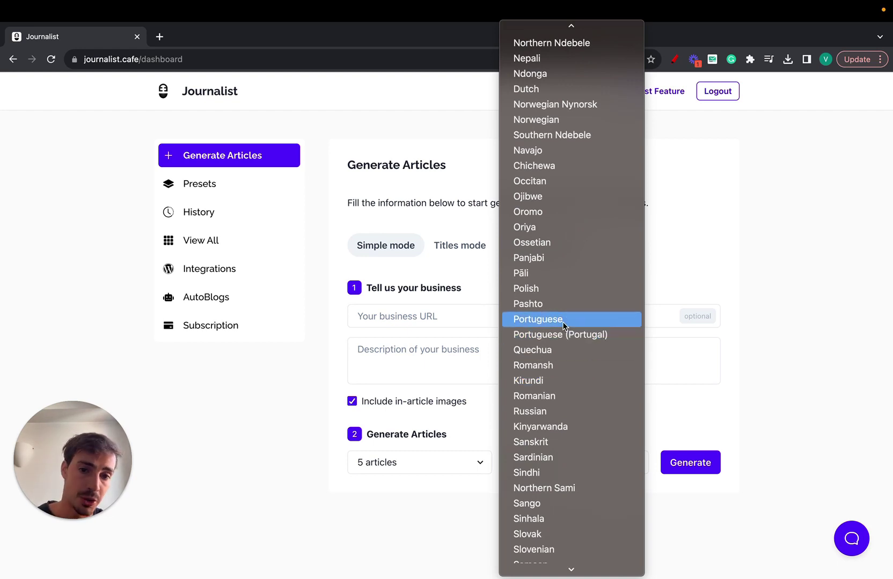
pyautogui.scroll(-10, 550, 293)
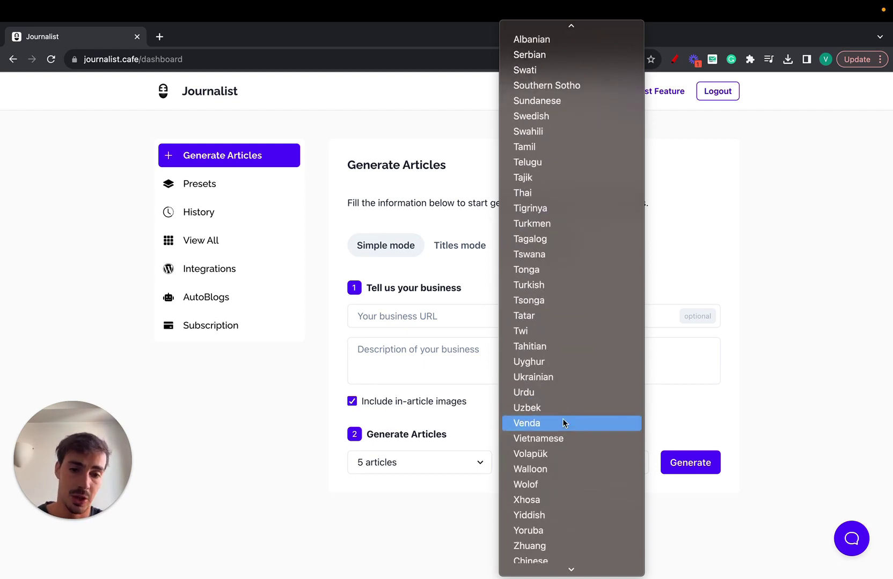
pyautogui.scroll(-1, 564, 423)
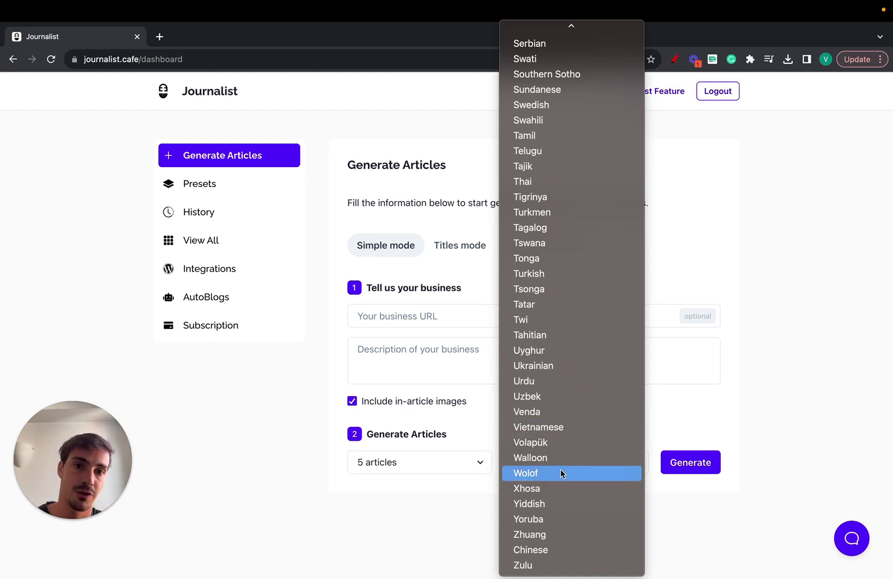
pyautogui.scroll(15, 582, 276)
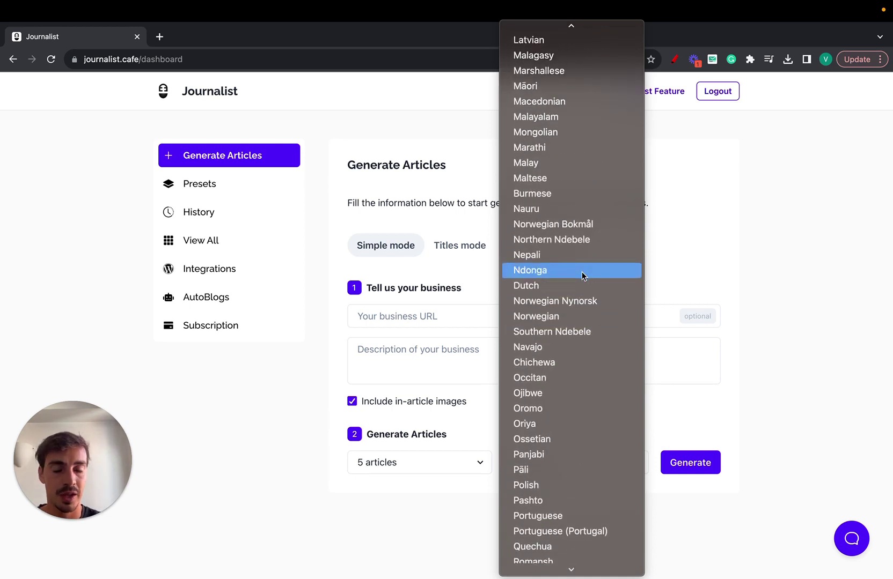
pyautogui.click(139, 57)
pyautogui.click(142, 60)
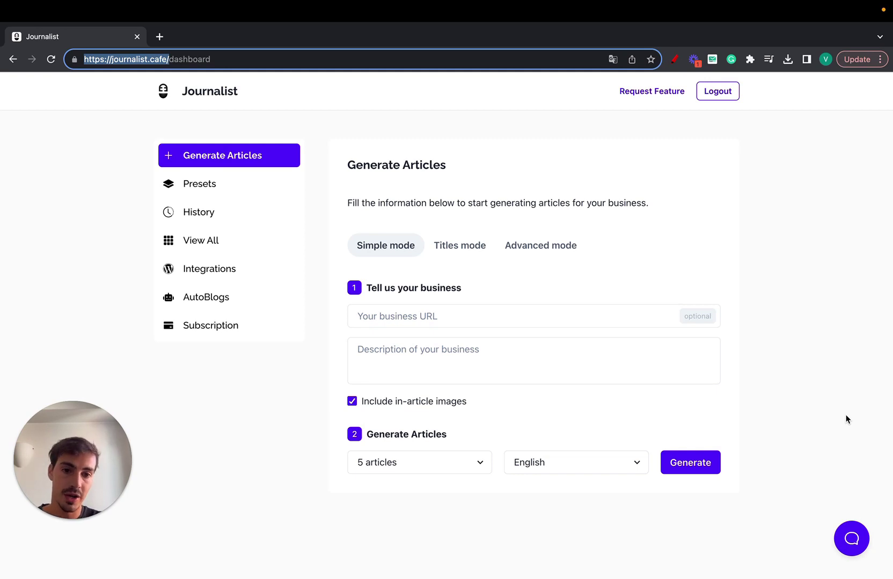
pyautogui.click(625, 457)
pyautogui.scroll(3, 620, 297)
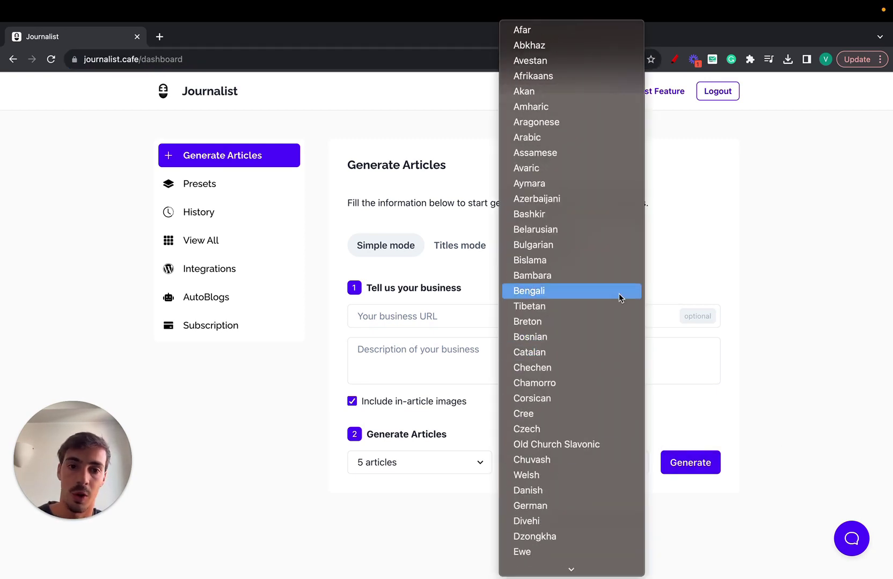
pyautogui.scroll(-15, 619, 297)
pyautogui.scroll(-4, 619, 294)
pyautogui.click(789, 217)
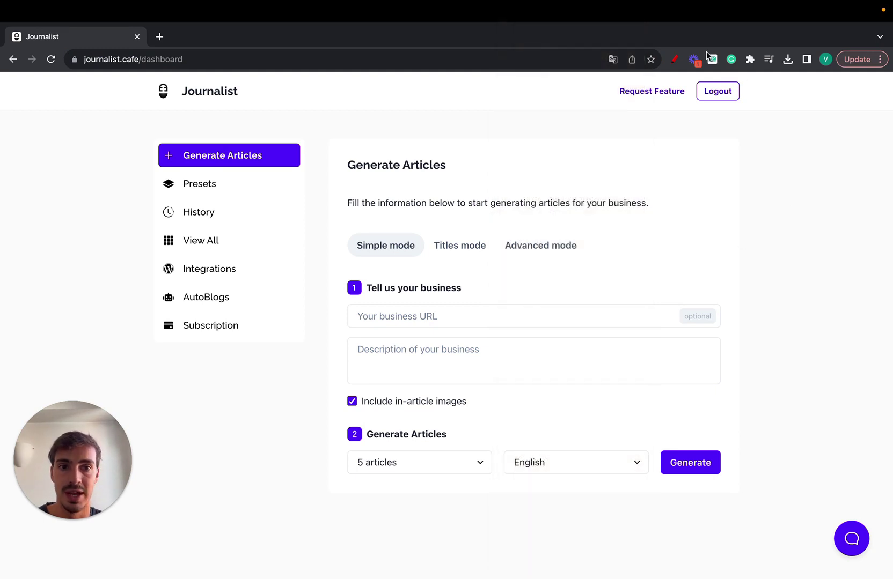
# Sketch a red staircase with jump arcs over the form, underline the English language option, and exit the annotation mode.
pyautogui.click(674, 60)
pyautogui.moveTo(486, 317)
pyautogui.mouseDown()
pyautogui.moveTo(484, 293)
pyautogui.moveTo(625, 246)
pyautogui.moveTo(624, 201)
pyautogui.moveTo(715, 140)
pyautogui.moveTo(726, 109)
pyautogui.moveTo(721, 121)
pyautogui.moveTo(735, 127)
pyautogui.mouseUp()
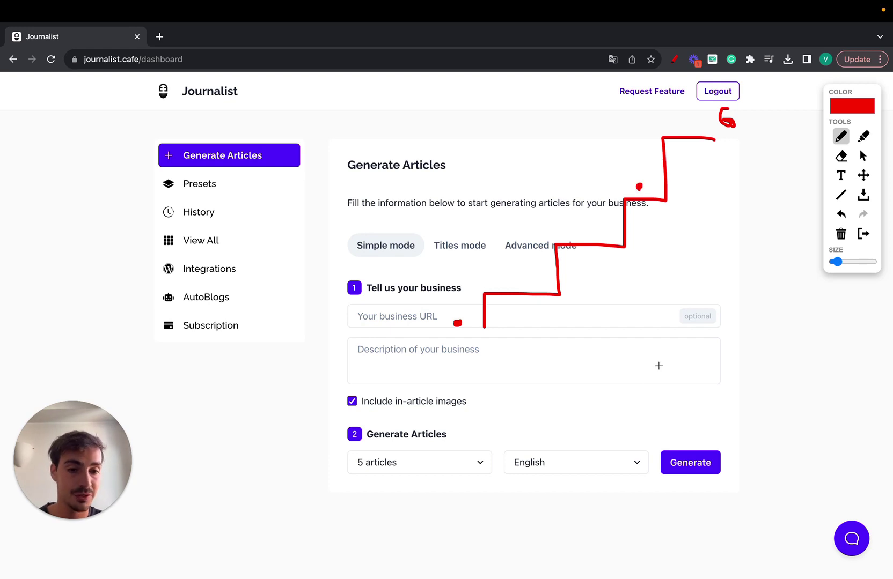
pyautogui.moveTo(514, 479); pyautogui.dragTo(644, 480)
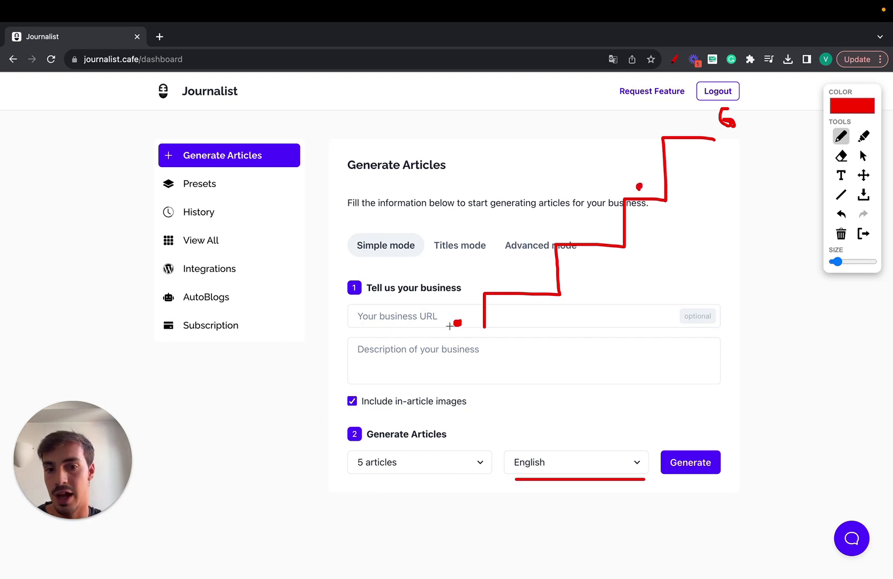
pyautogui.moveTo(450, 327)
pyautogui.mouseDown()
pyautogui.moveTo(485, 261)
pyautogui.moveTo(523, 288)
pyautogui.moveTo(542, 230)
pyautogui.moveTo(580, 237)
pyautogui.moveTo(600, 180)
pyautogui.moveTo(625, 187)
pyautogui.mouseUp()
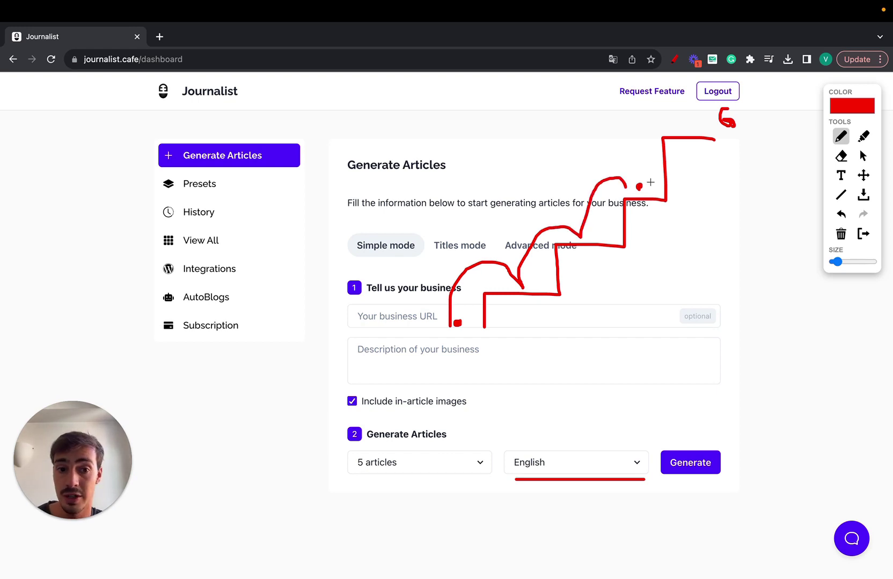
pyautogui.moveTo(650, 183)
pyautogui.mouseDown()
pyautogui.moveTo(650, 130)
pyautogui.moveTo(688, 122)
pyautogui.mouseUp()
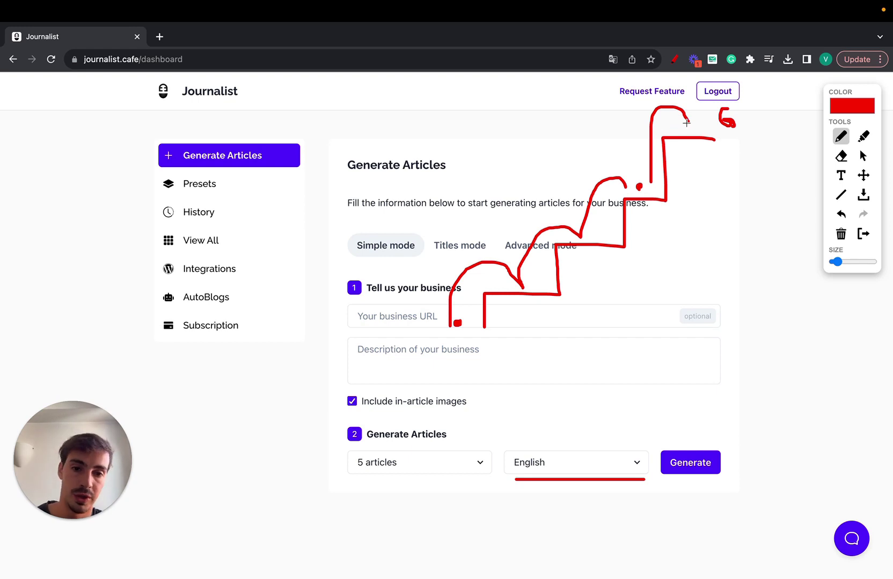
pyautogui.moveTo(686, 123); pyautogui.dragTo(685, 118)
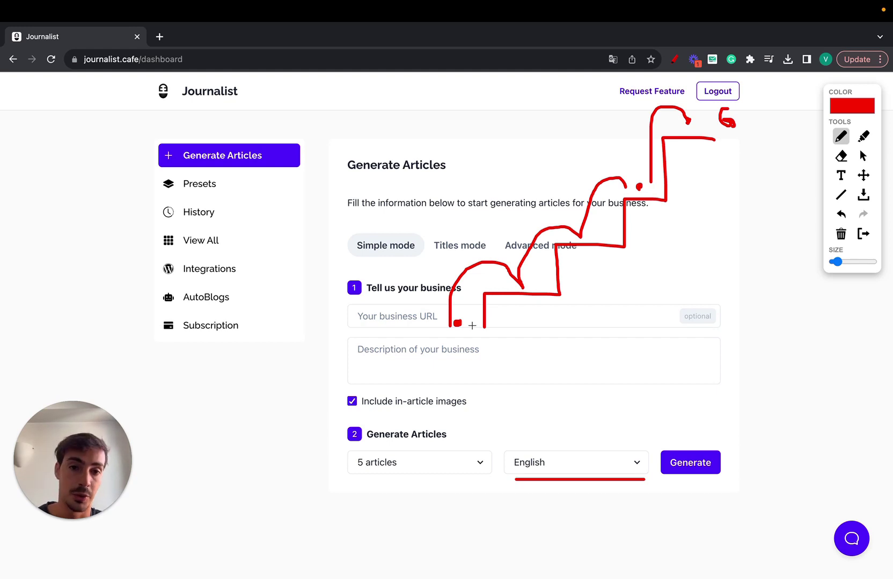
pyautogui.click(862, 235)
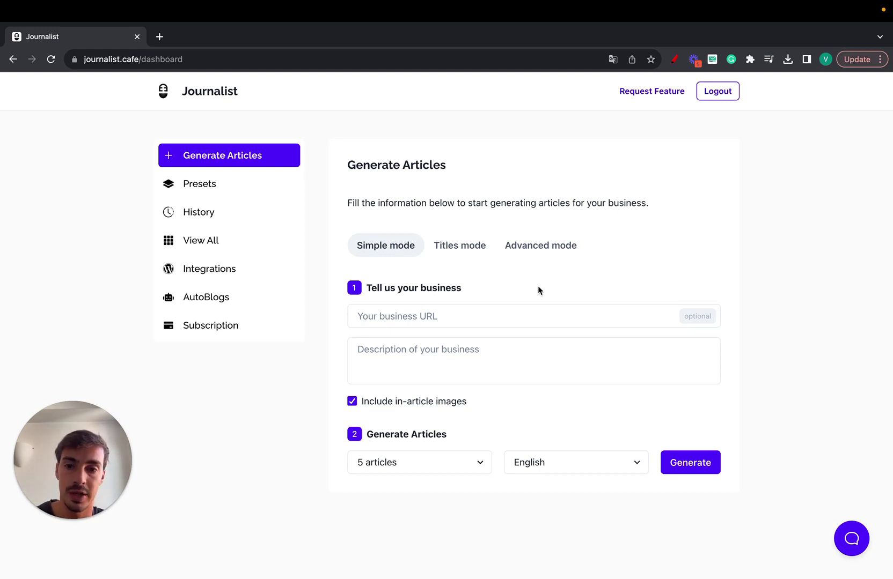
# Start a new preset from Advanced mode and collapse all its sections from Base to Formatting.
pyautogui.click(523, 250)
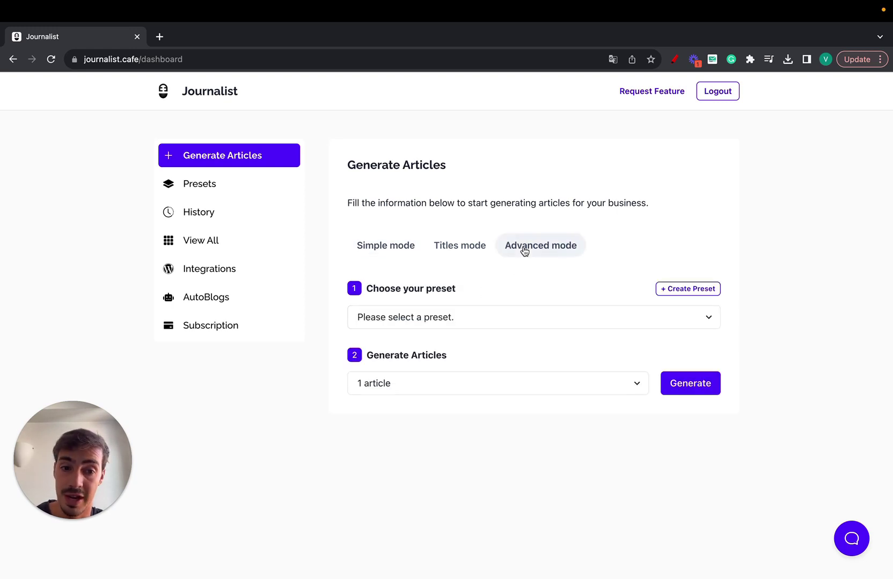
pyautogui.click(670, 290)
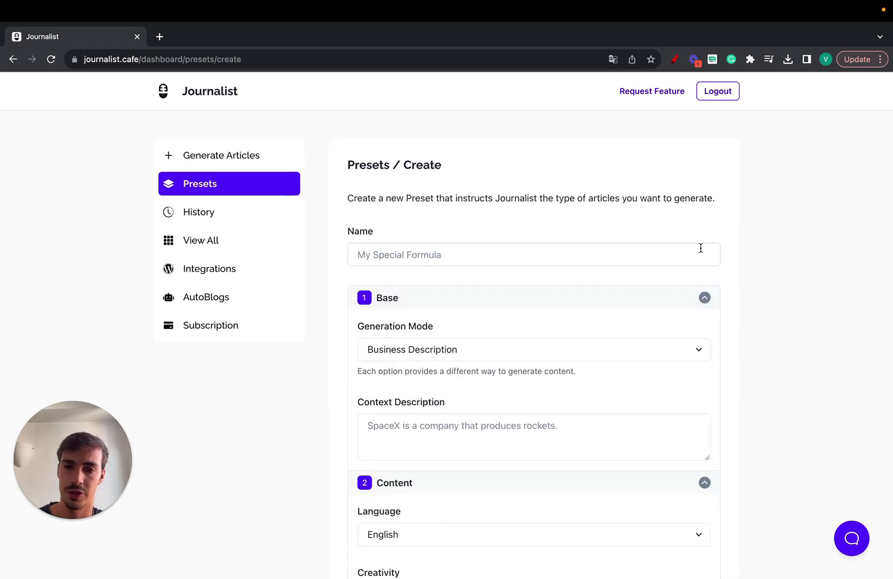
pyautogui.click(673, 301)
pyautogui.click(661, 327)
pyautogui.click(657, 352)
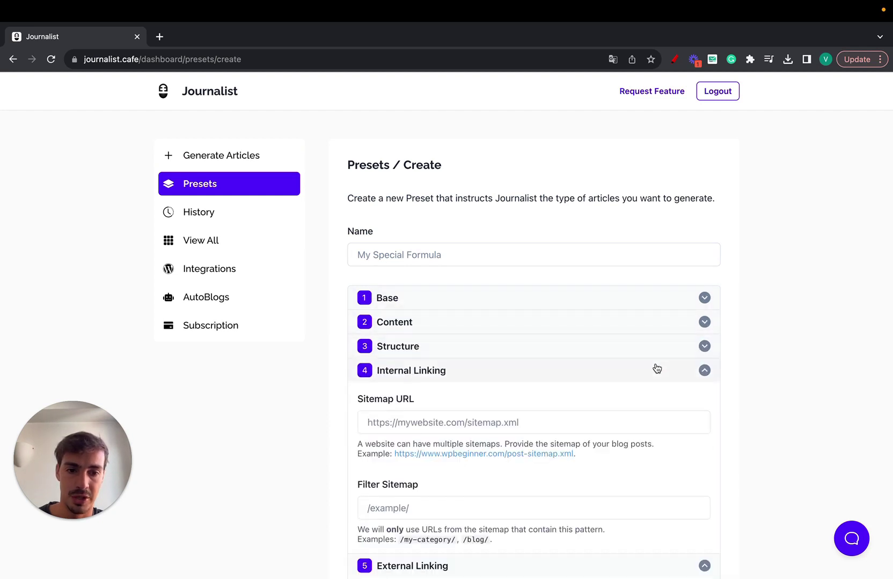
pyautogui.click(655, 370)
pyautogui.click(654, 395)
pyautogui.click(654, 419)
pyautogui.click(656, 448)
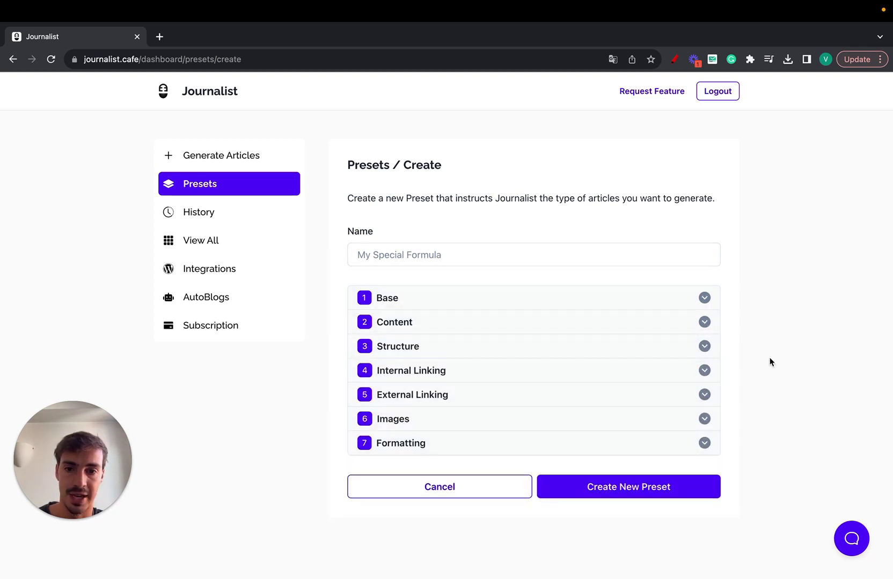
# Name the new preset "My Special Spanish Formula".
pyautogui.click(607, 254)
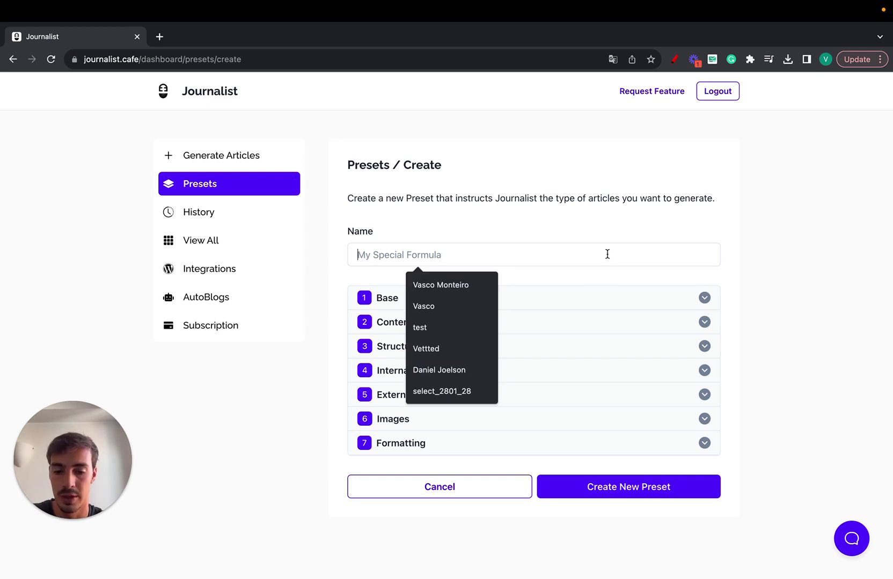
pyautogui.write('My sp')
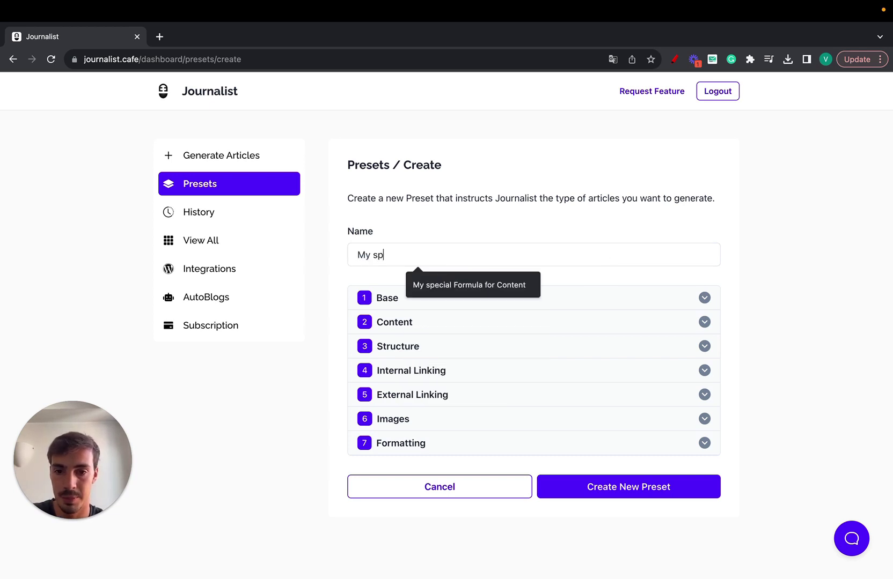
pyautogui.press('BackSpace')
pyautogui.press('BackSpace')
pyautogui.write('Special spa')
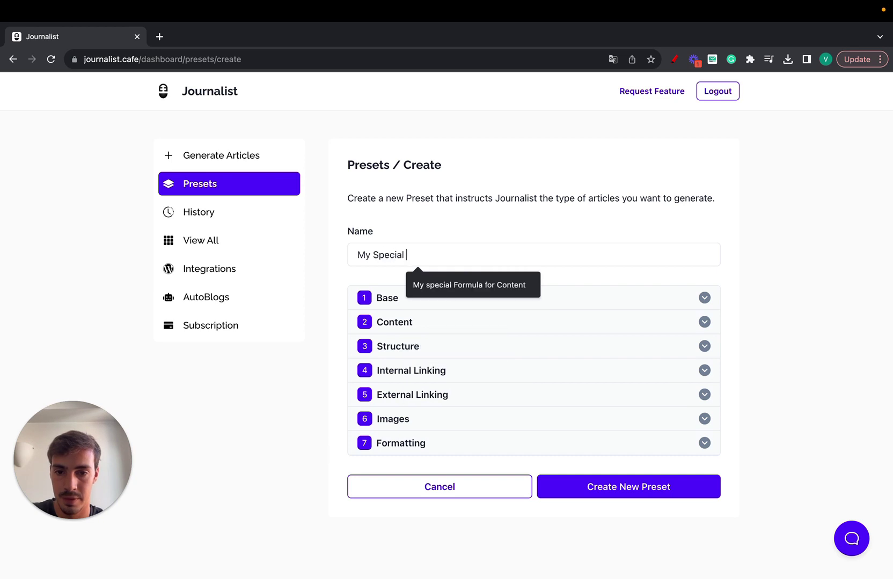
pyautogui.press('BackSpace')
pyautogui.press('BackSpace')
pyautogui.press('BackSpace')
pyautogui.write('Spanish Formula')
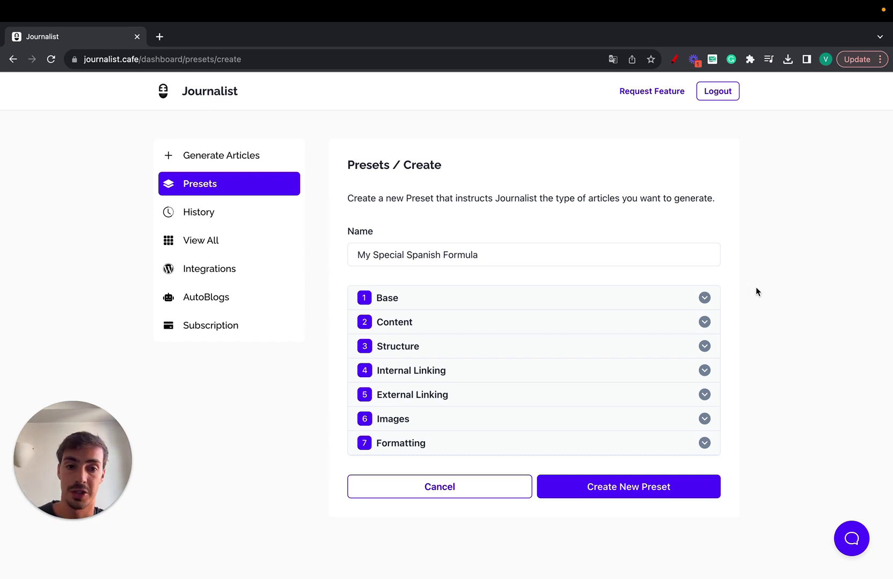
# Expand the Base section and preview the Specific Titles and Keyword-based generation modes before returning to Business Description.
pyautogui.click(615, 305)
pyautogui.scroll(-1, 615, 305)
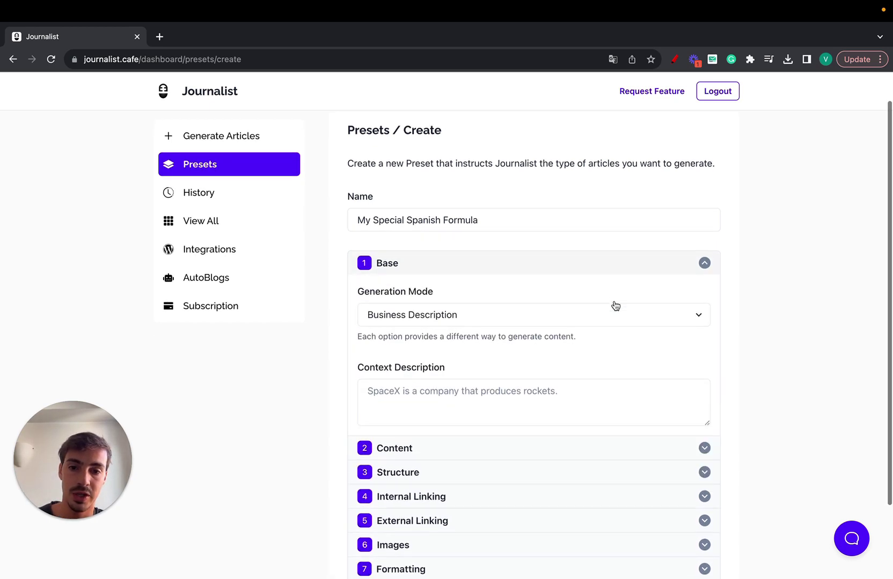
pyautogui.click(506, 300)
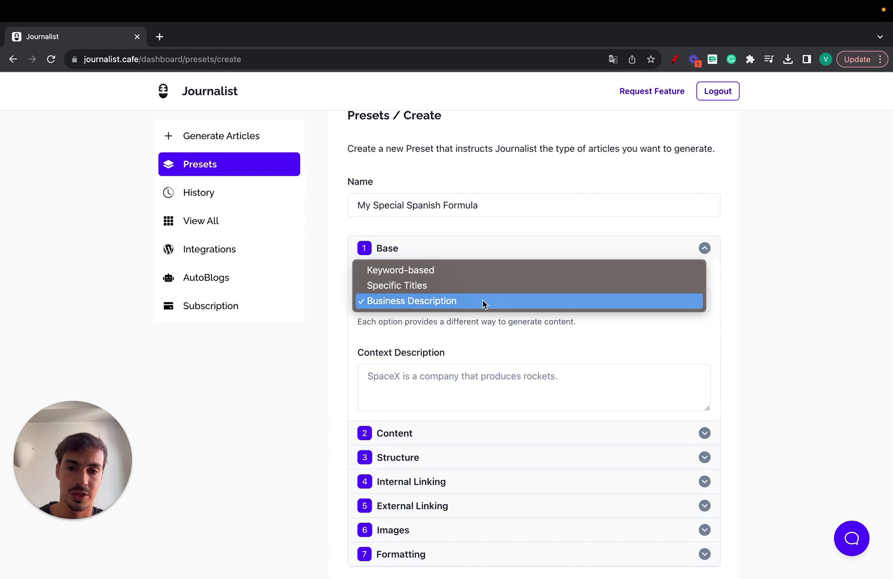
pyautogui.click(450, 290)
pyautogui.click(447, 296)
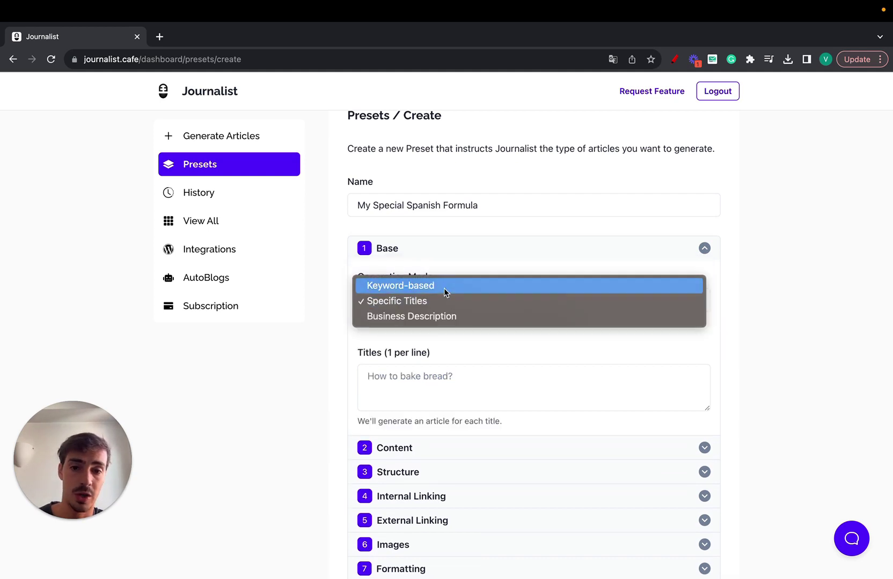
pyautogui.click(443, 288)
pyautogui.click(444, 298)
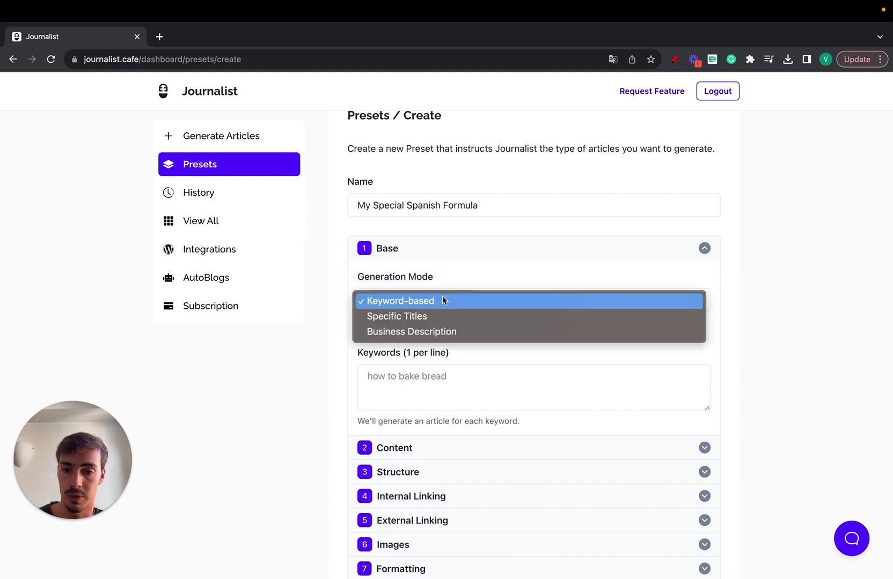
pyautogui.click(444, 332)
pyautogui.scroll(-2, 505, 341)
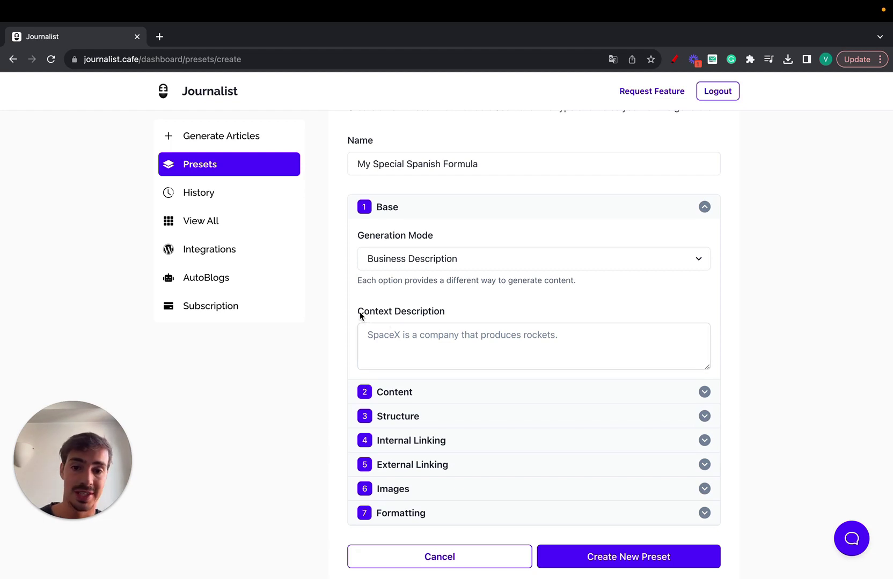
# Compare the input fields of the Specific Titles and Keyword-based generation modes, finishing on Business Description again.
pyautogui.moveTo(359, 311); pyautogui.dragTo(454, 311)
pyautogui.click(402, 263)
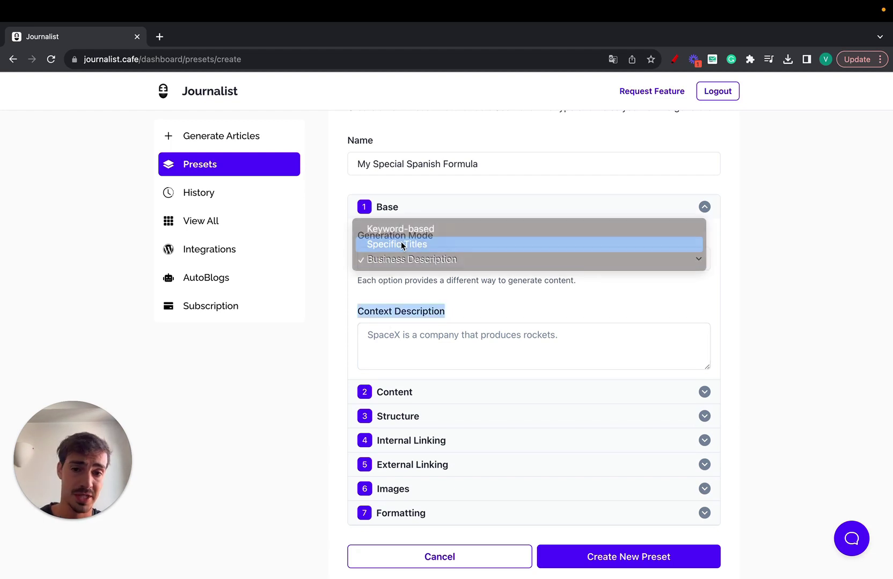
pyautogui.click(402, 245)
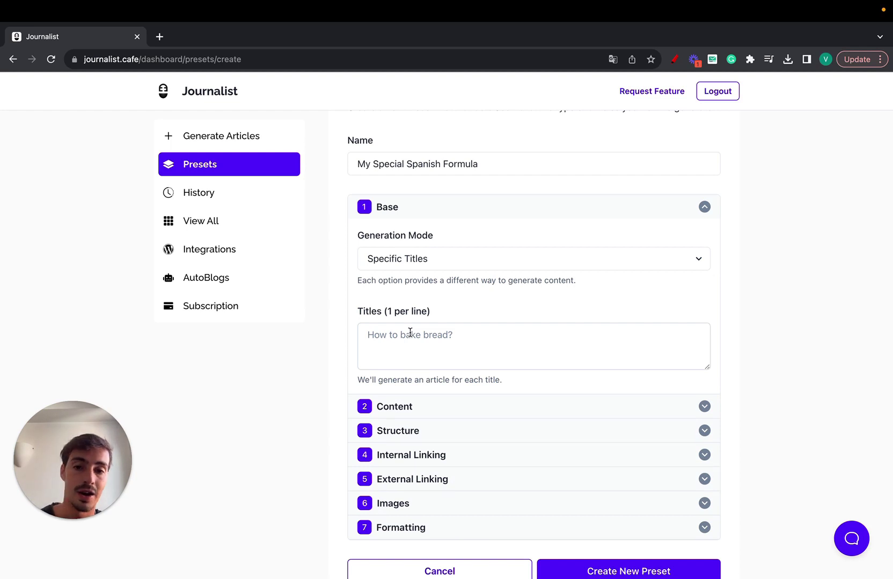
pyautogui.click(403, 267)
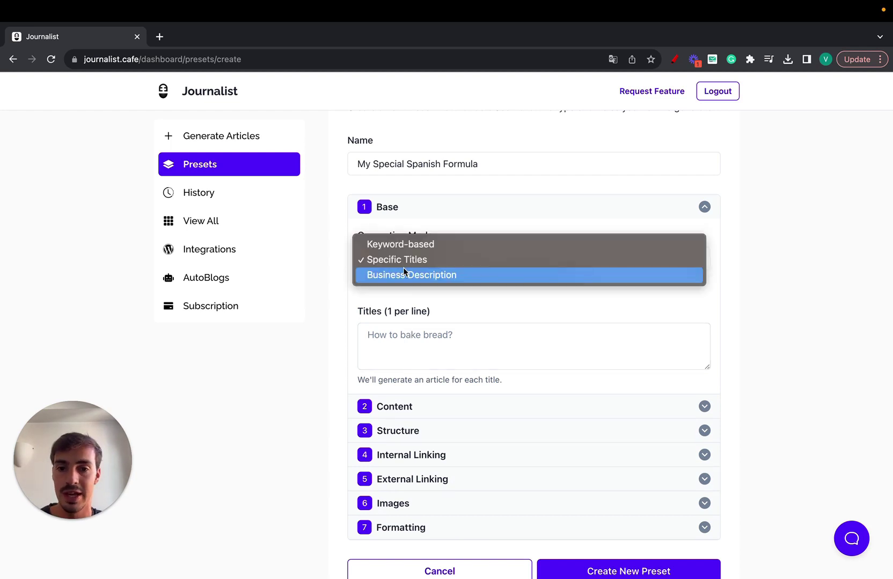
pyautogui.click(404, 248)
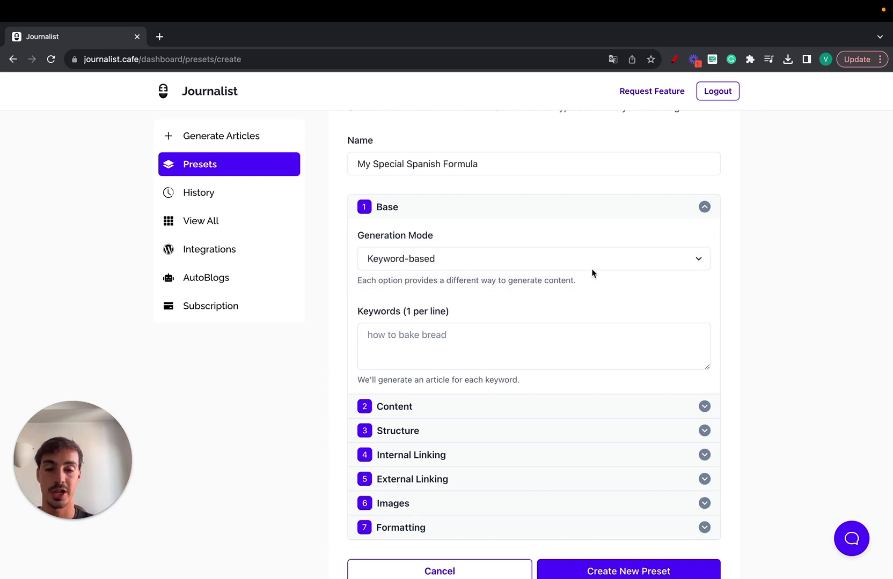
pyautogui.click(489, 259)
pyautogui.click(454, 291)
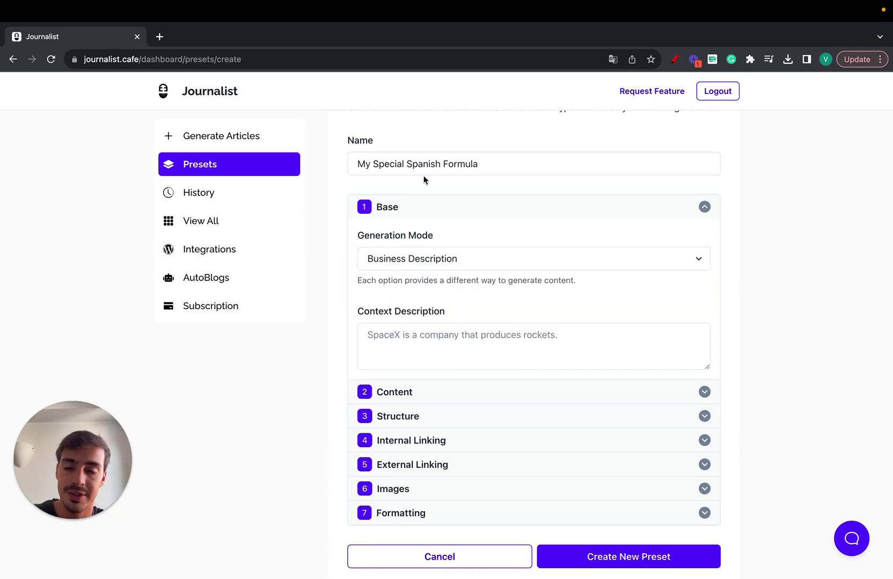
pyautogui.scroll(-1, 492, 303)
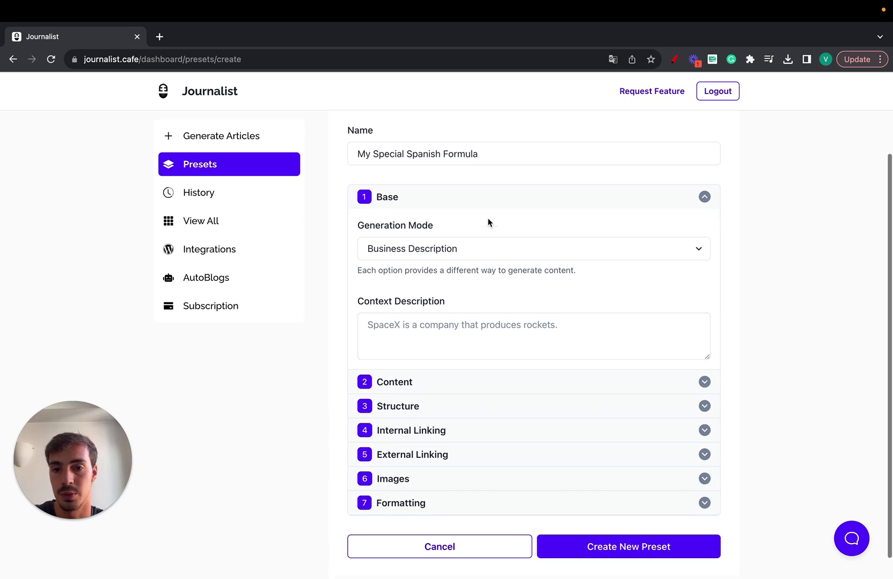
pyautogui.moveTo(494, 164); pyautogui.dragTo(365, 151)
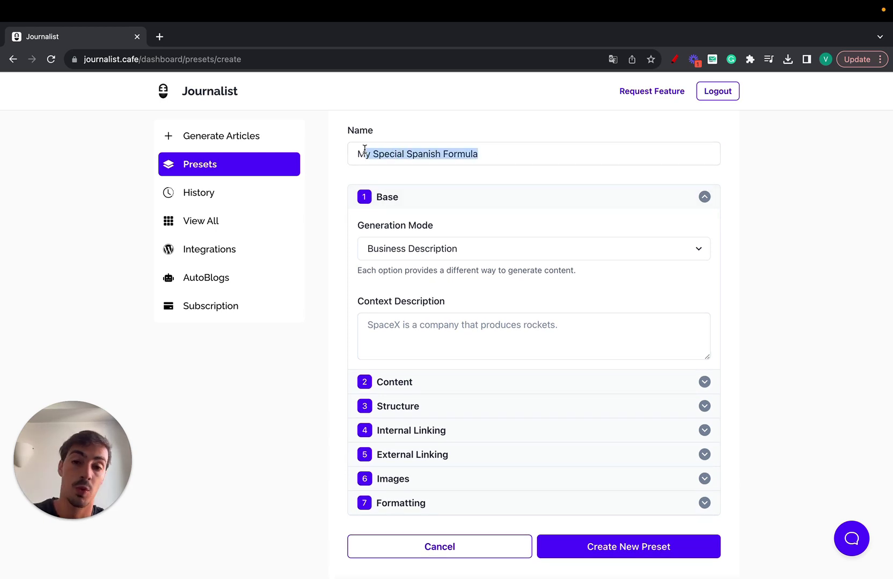
# Search Google for "comprar espadas espanha" in a new browser tab and open the Loja Rei das Espadas result.
pyautogui.press('super+t')
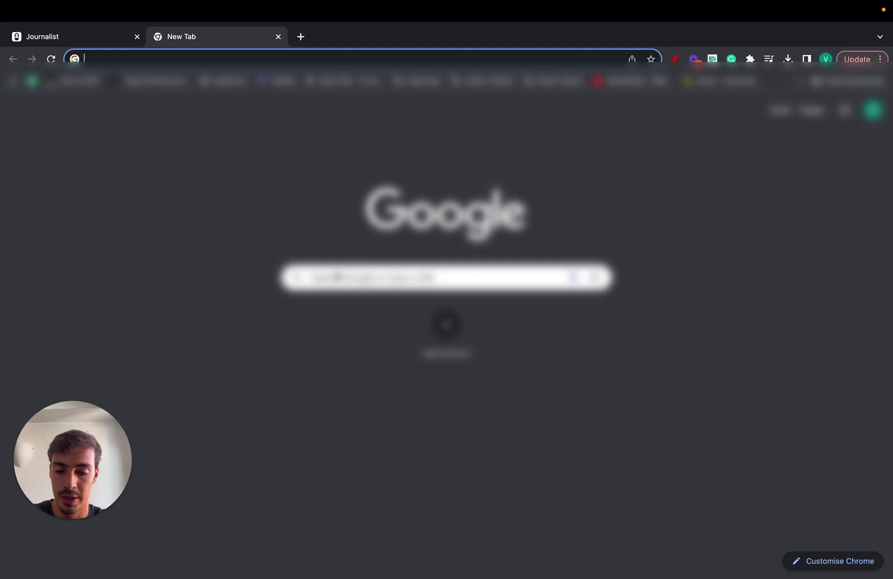
pyautogui.write('comprar es')
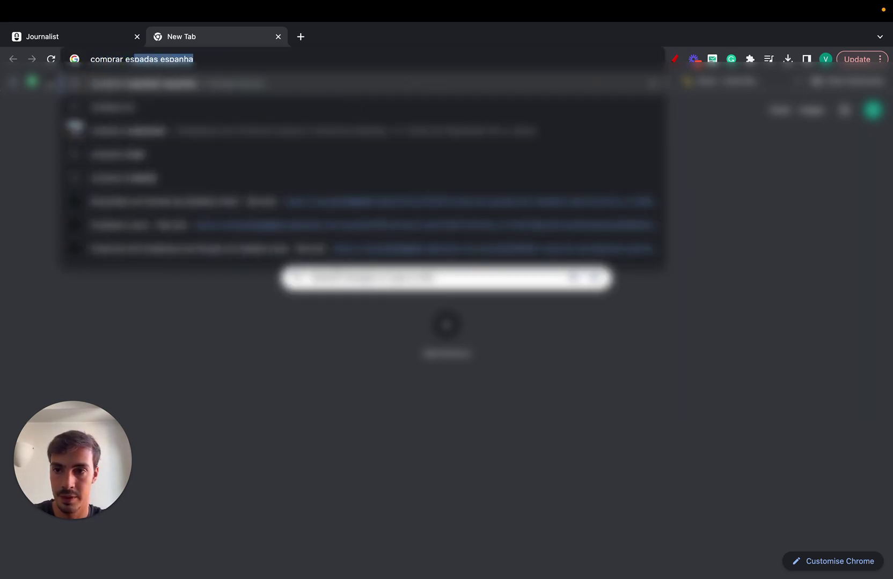
pyautogui.press('Return')
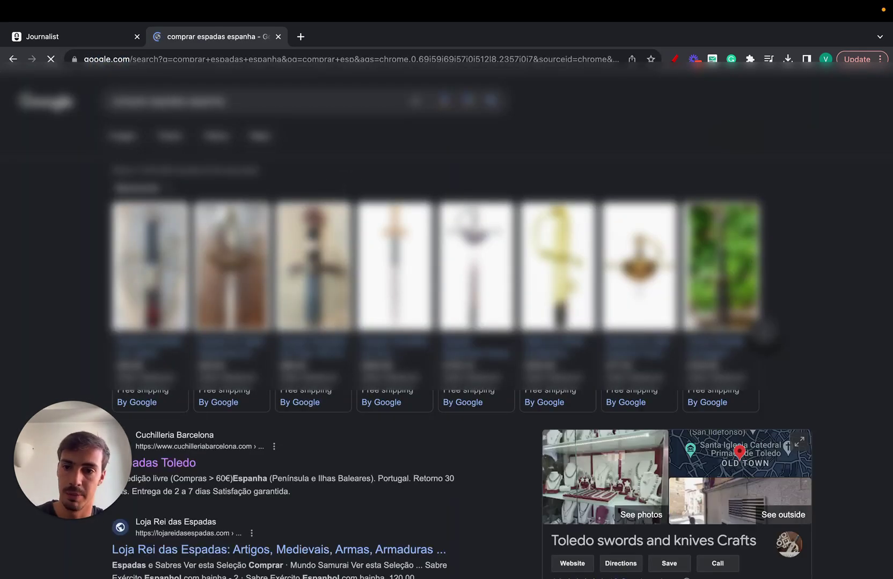
pyautogui.scroll(-4, 215, 234)
pyautogui.scroll(-3, 206, 290)
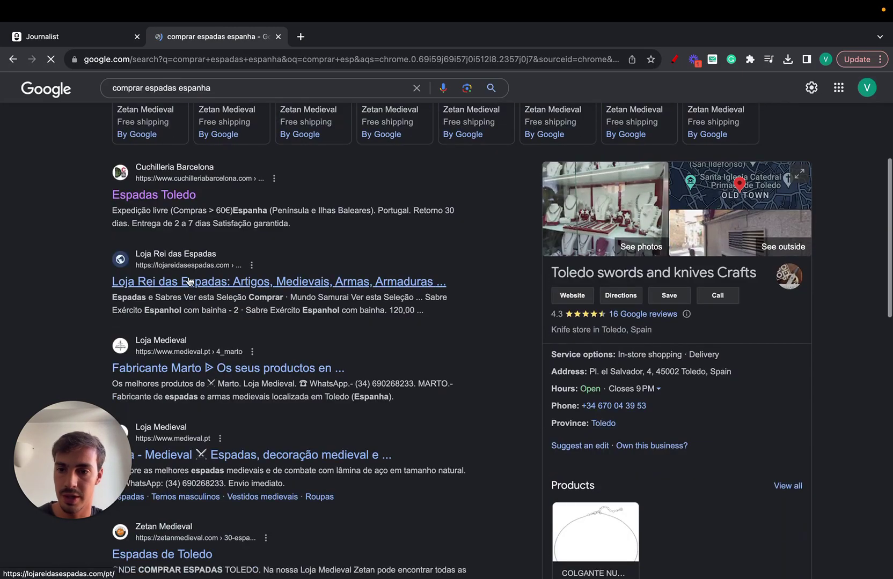
pyautogui.click(221, 261)
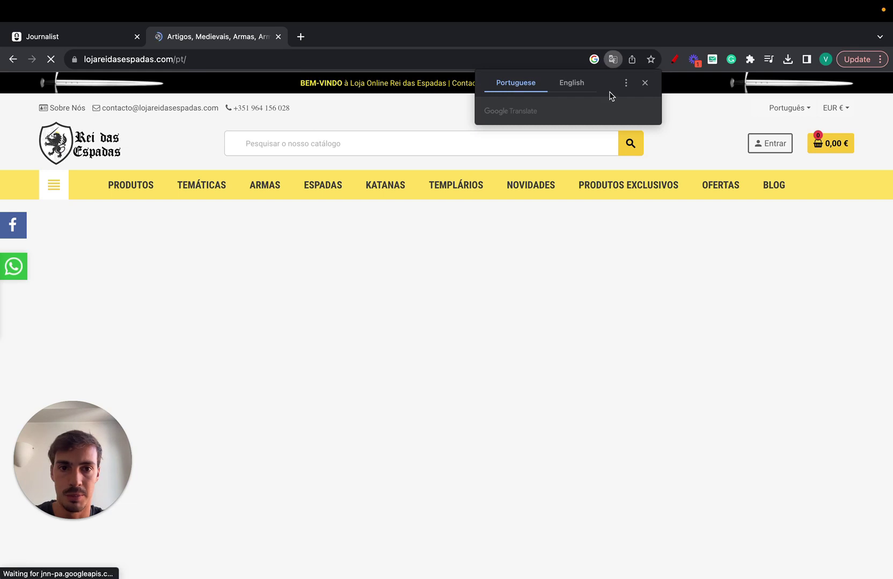
# Switch the Rei das Espadas store's site language to Español and dismiss the translation pop-ups.
pyautogui.click(645, 83)
pyautogui.click(772, 109)
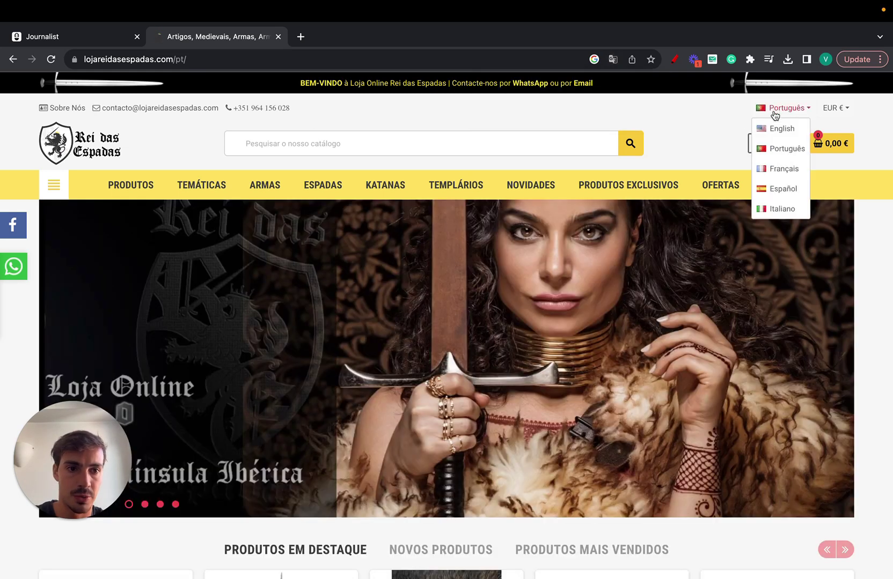
pyautogui.click(784, 190)
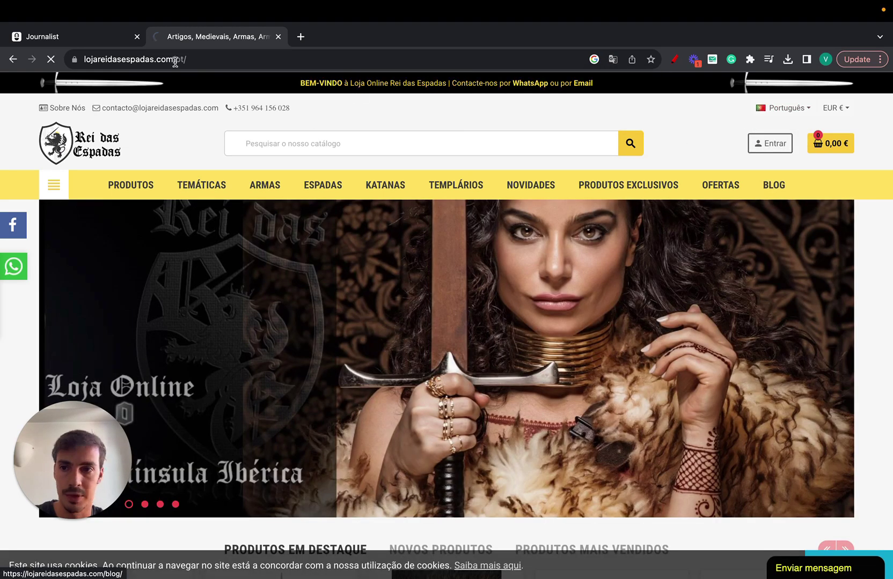
pyautogui.click(209, 60)
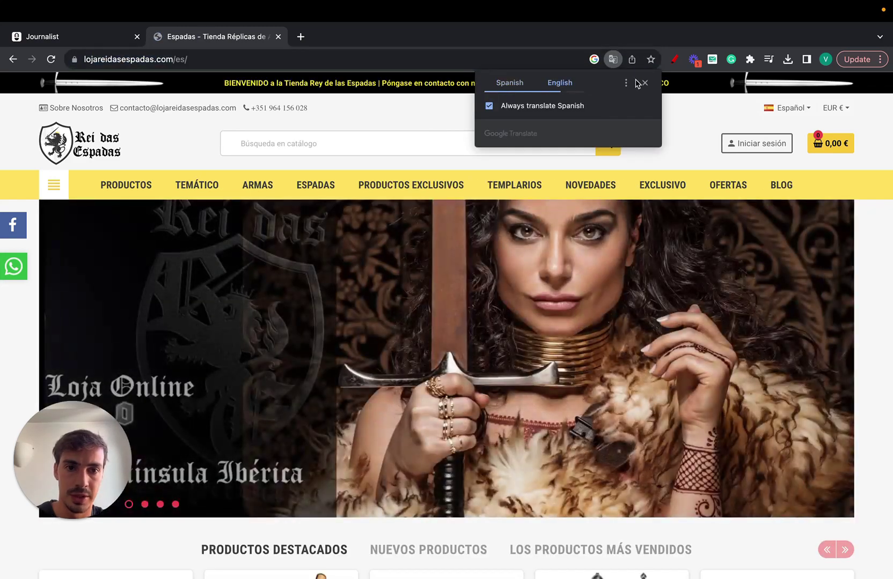
pyautogui.click(645, 83)
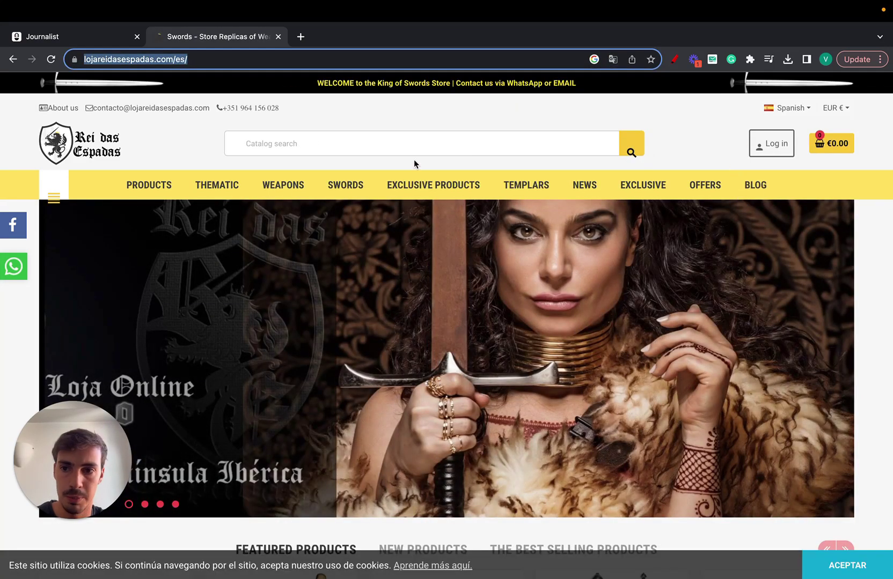
# Close the promotions subscription pop-up and open the store's About us page from the page footer.
pyautogui.scroll(-10, 408, 358)
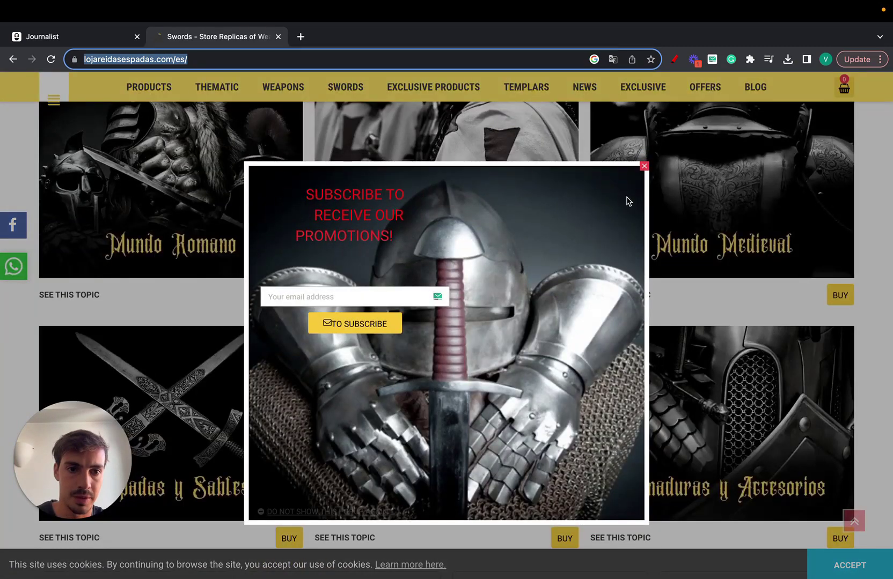
pyautogui.click(645, 166)
pyautogui.scroll(-10, 568, 309)
pyautogui.scroll(-10, 568, 308)
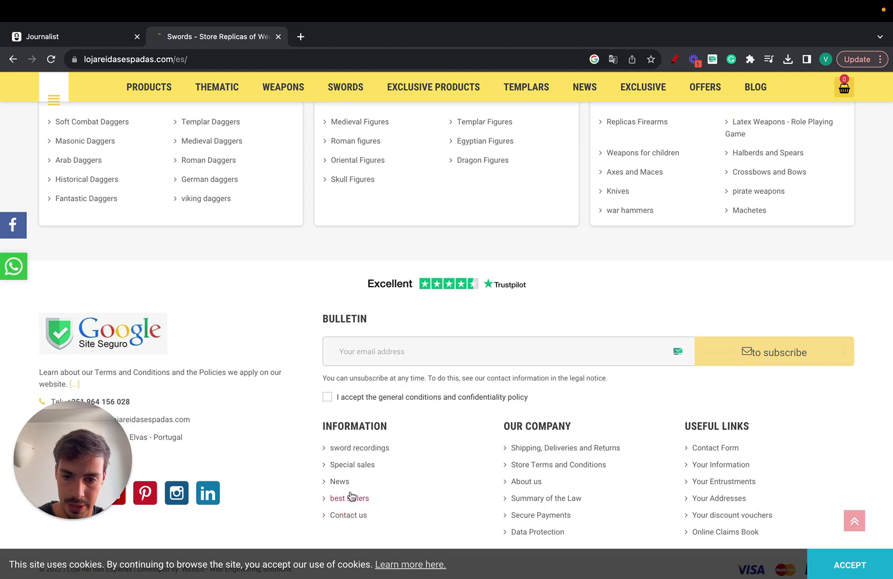
pyautogui.click(525, 482)
pyautogui.scroll(-1, 197, 298)
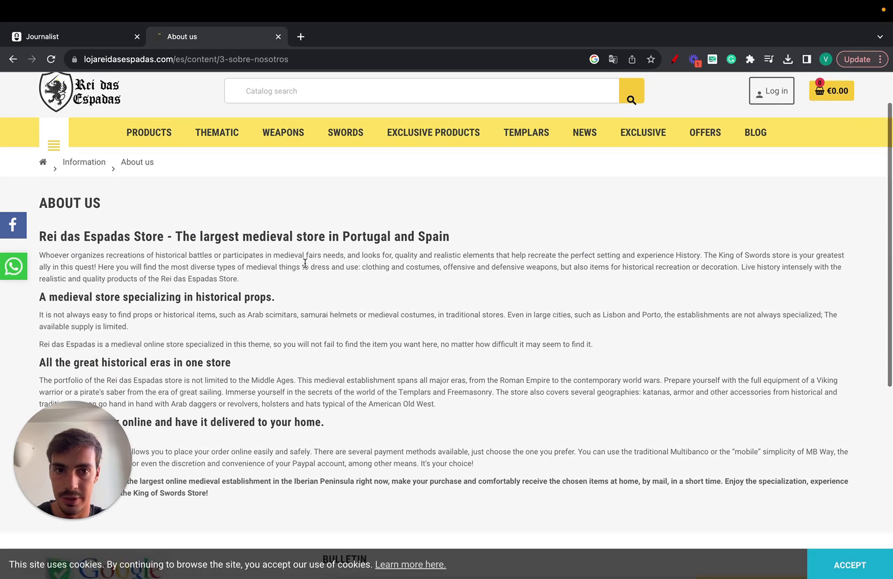
# Show the About us page in its original Spanish instead of the English translation.
pyautogui.click(613, 59)
pyautogui.click(521, 84)
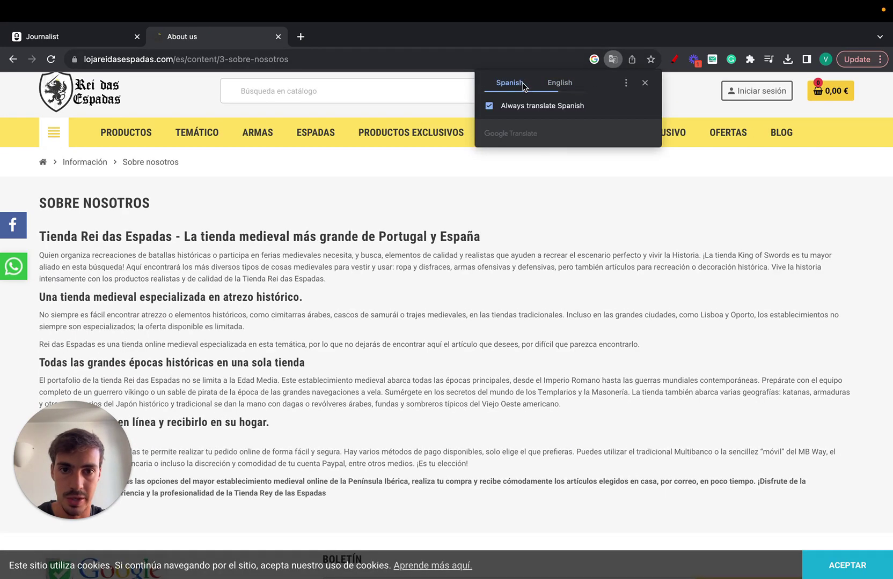
pyautogui.click(646, 83)
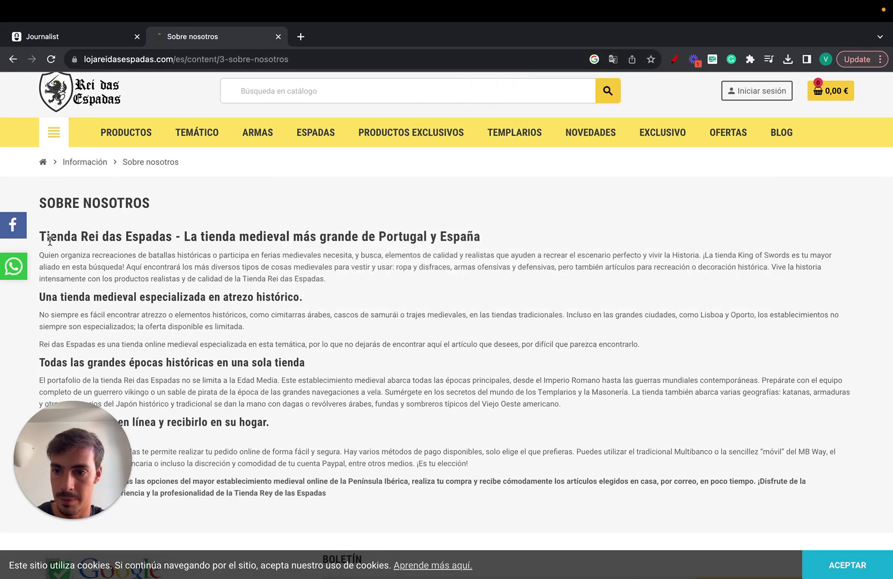
# Copy the "Tienda Rei das Espadas" heading and its paragraph into the preset's Context Description in Journalist, and review the pasted text.
pyautogui.moveTo(40, 236); pyautogui.dragTo(341, 280)
pyautogui.hotkey('ctrl', 'c')
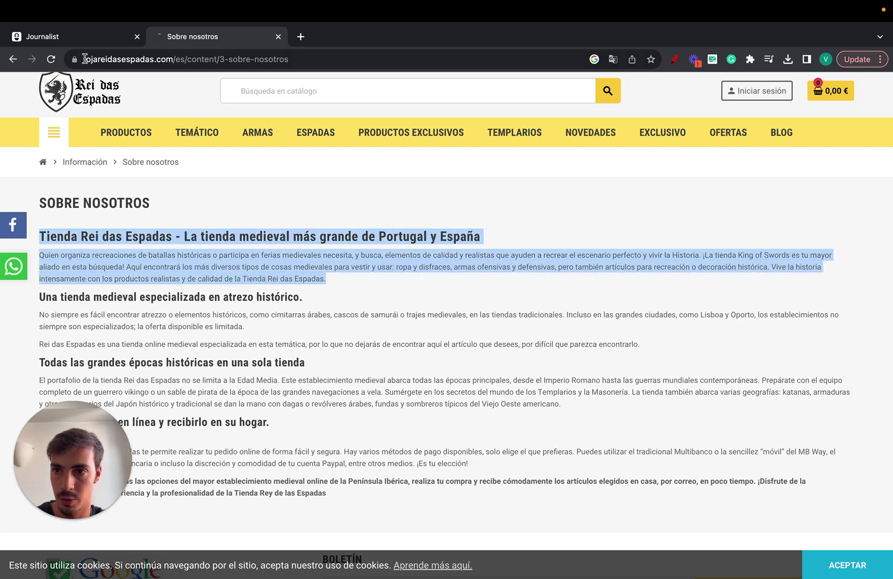
pyautogui.click(54, 37)
pyautogui.click(447, 344)
pyautogui.hotkey('ctrl', 'v')
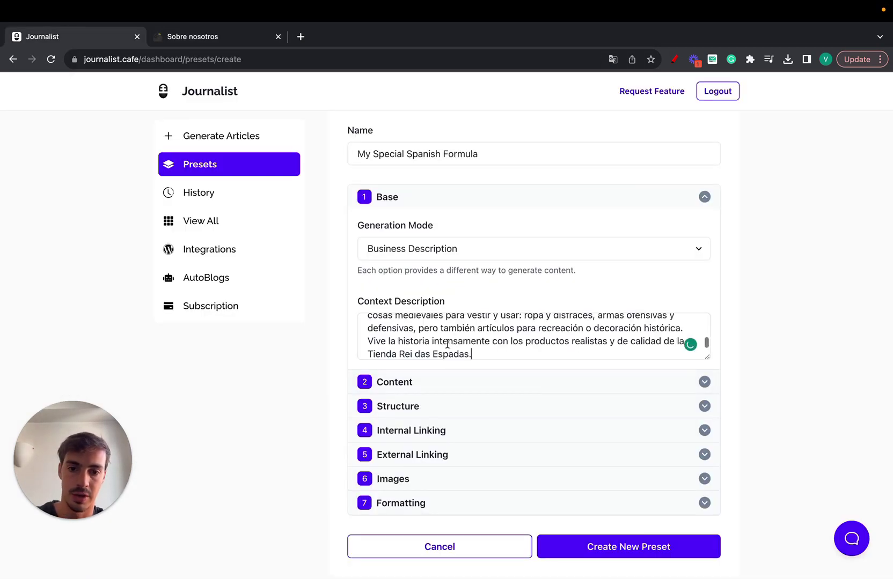
pyautogui.scroll(10, 447, 343)
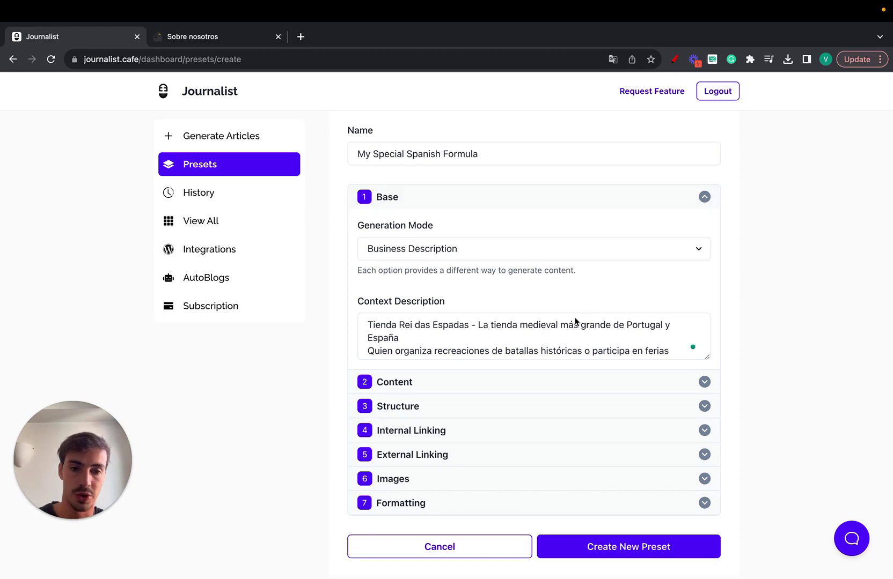
pyautogui.scroll(-5, 486, 332)
pyautogui.scroll(3, 481, 331)
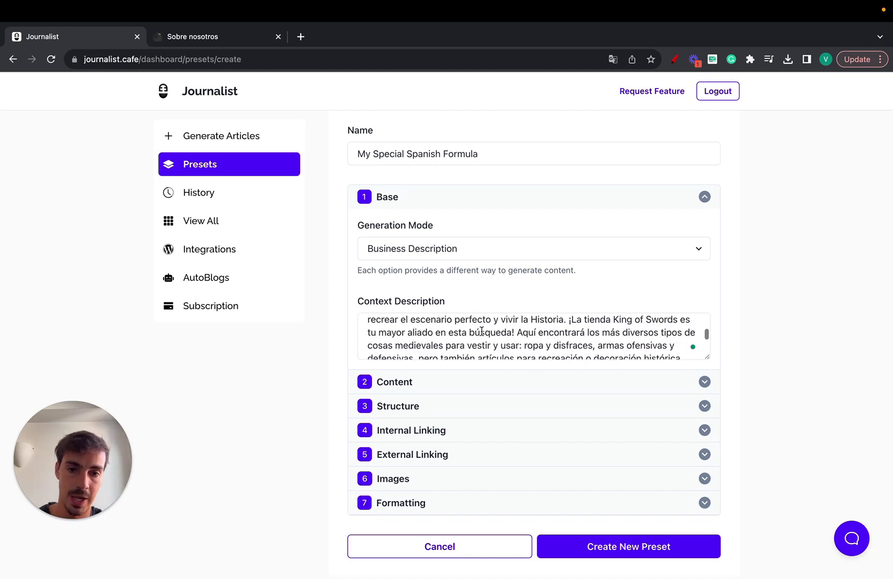
pyautogui.scroll(-2, 481, 331)
pyautogui.click(223, 36)
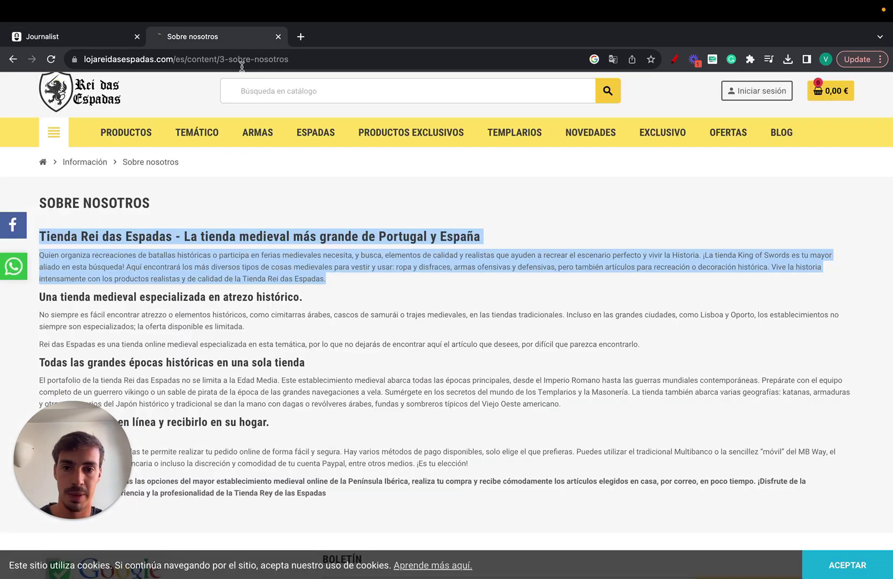
pyautogui.click(86, 33)
# Return to the Journalist preset and set the Content language to Spanish.
pyautogui.click(489, 200)
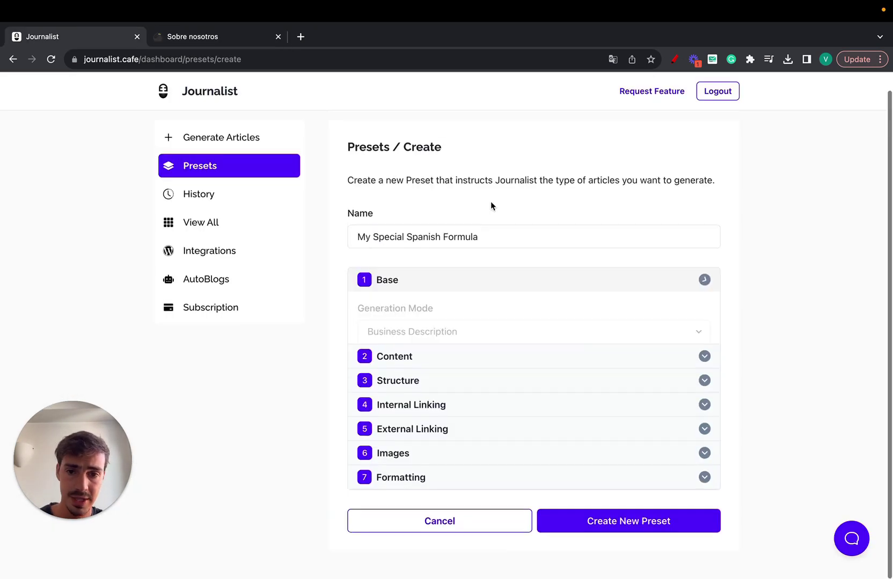
pyautogui.click(432, 322)
pyautogui.scroll(-3, 432, 321)
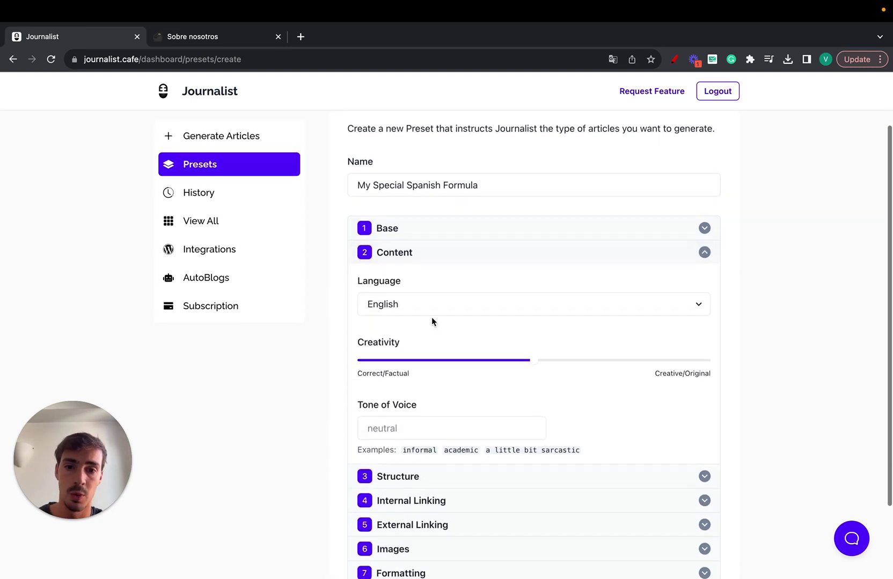
pyautogui.click(447, 309)
pyautogui.press('Down')
pyautogui.press('Down')
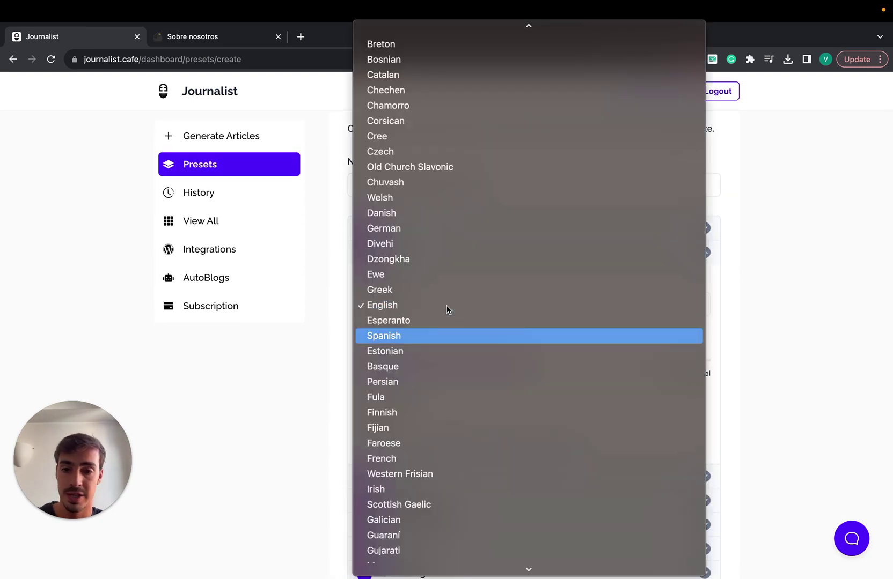
pyautogui.scroll(-20, 415, 333)
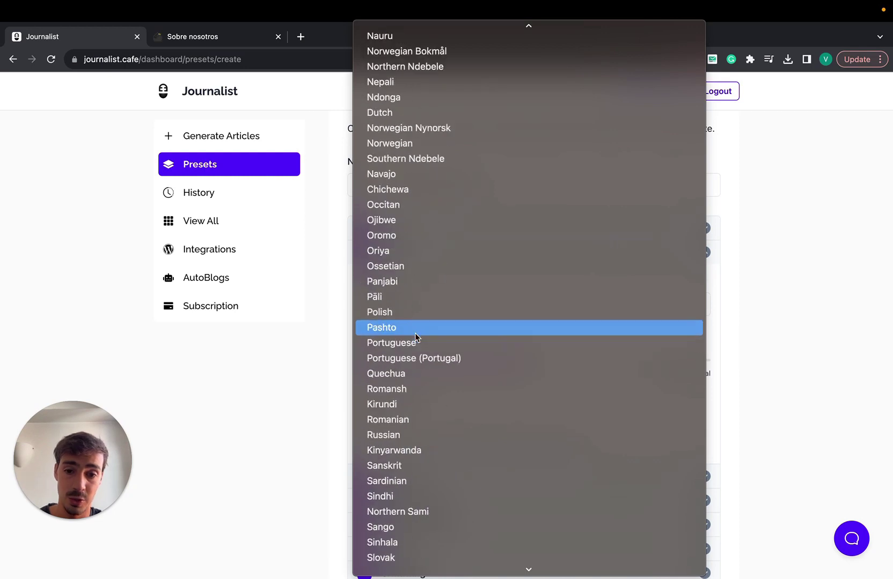
pyautogui.write('s')
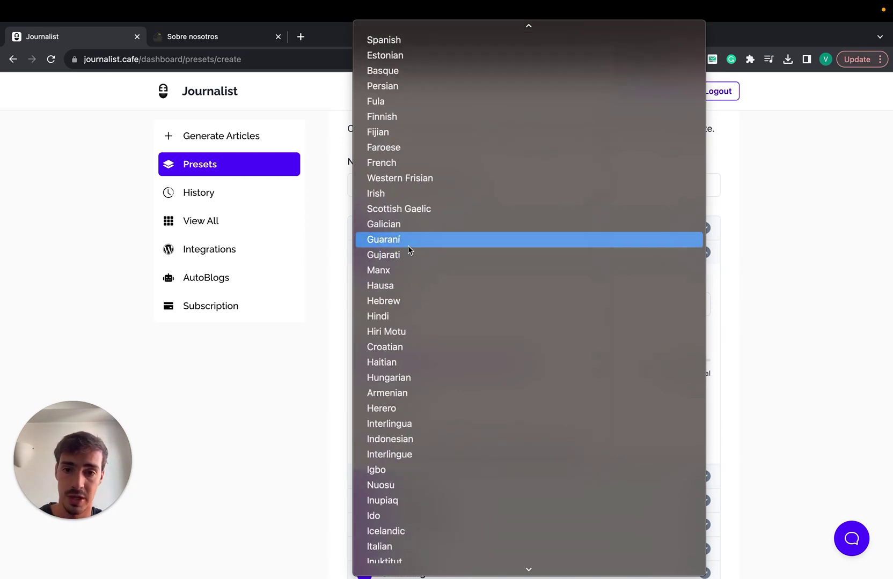
pyautogui.write('su')
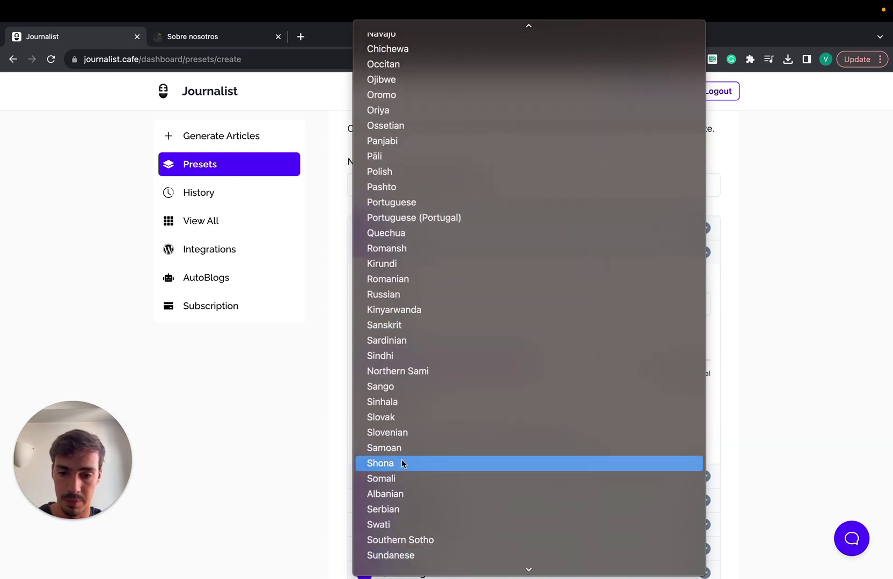
pyautogui.write('su')
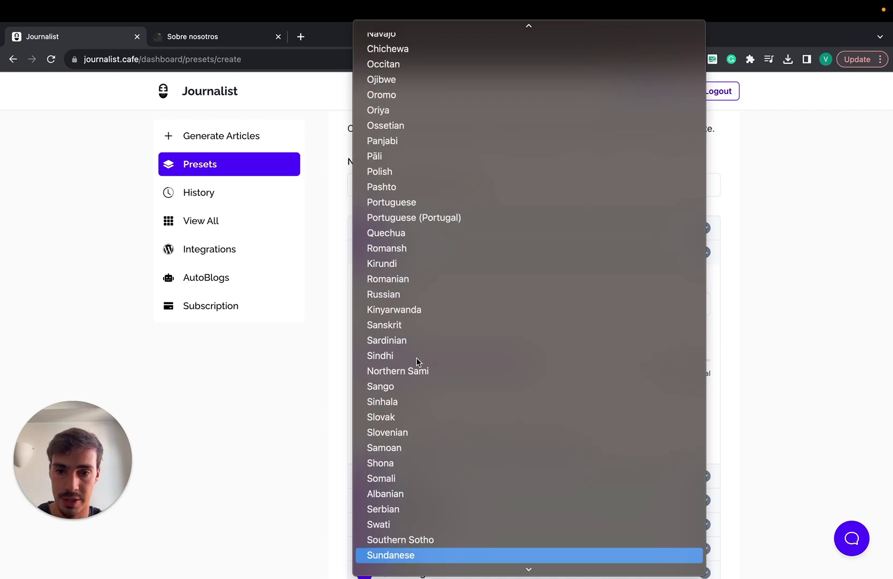
pyautogui.write('s')
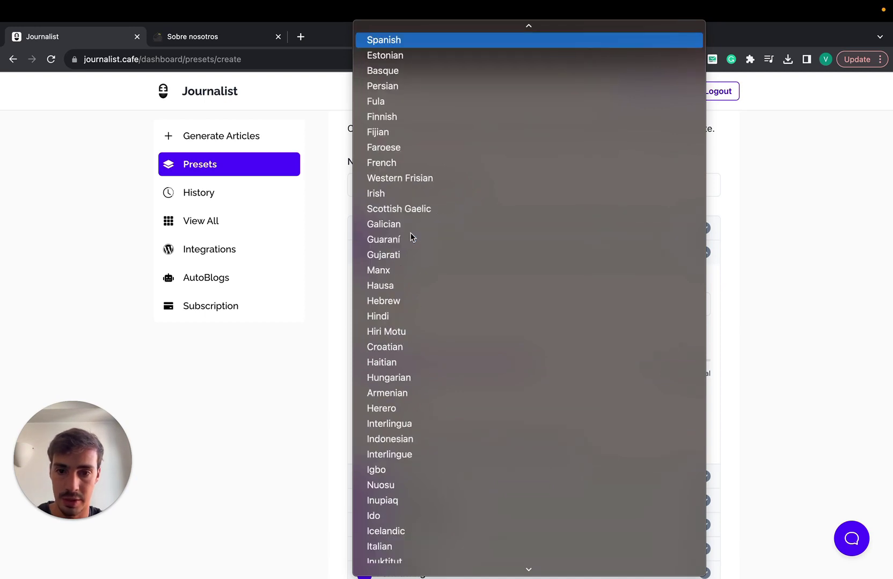
pyautogui.click(404, 38)
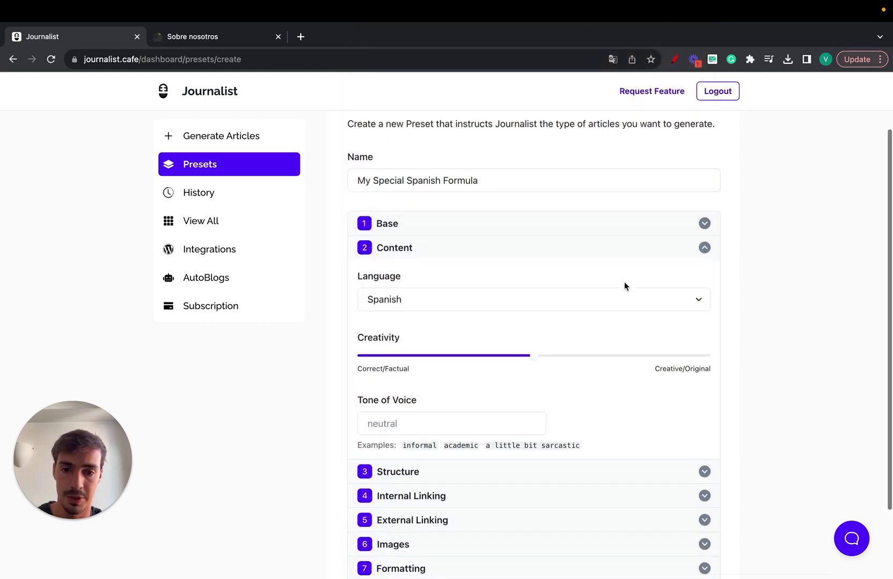
pyautogui.scroll(-3, 522, 358)
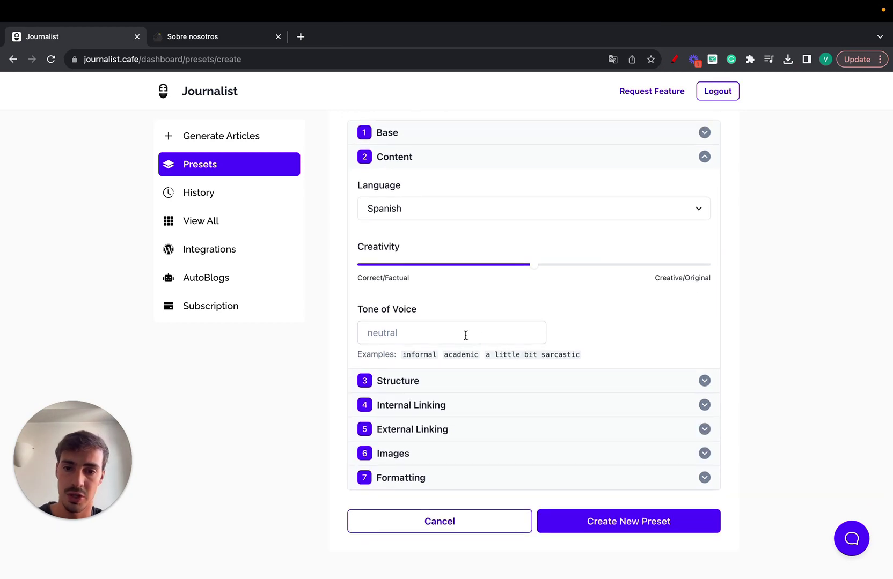
pyautogui.click(446, 336)
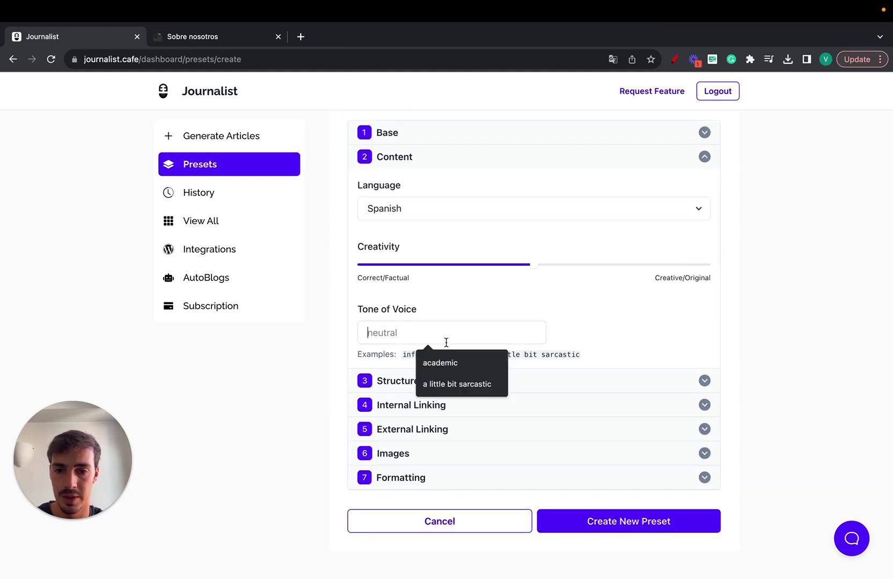
pyautogui.write('forma')
pyautogui.press('BackSpace')
pyautogui.press('BackSpace')
pyautogui.press('BackSpace')
pyautogui.press('BackSpace')
pyautogui.press('BackSpace')
pyautogui.press('BackSpace')
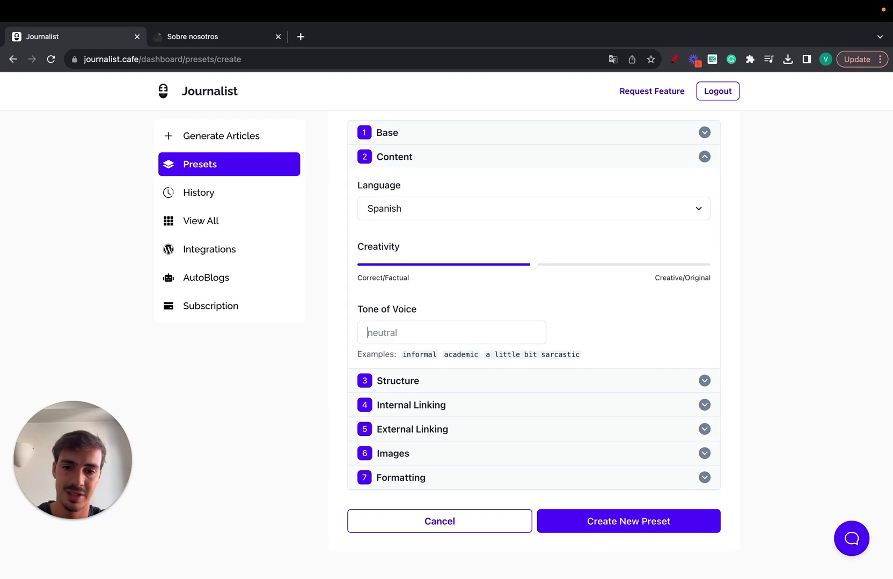
pyautogui.moveTo(534, 265)
pyautogui.mouseDown()
pyautogui.moveTo(574, 269)
pyautogui.moveTo(510, 268)
pyautogui.moveTo(534, 264)
pyautogui.mouseUp()
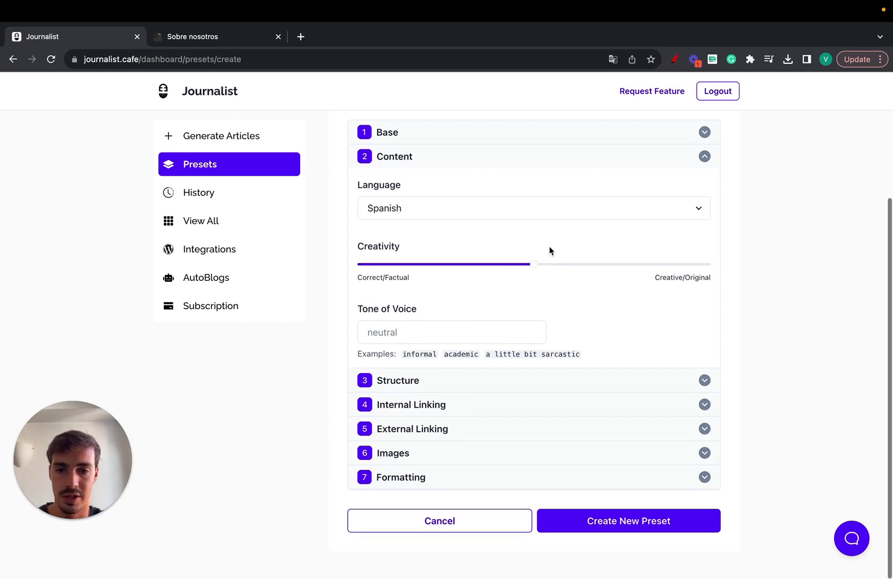
pyautogui.click(477, 167)
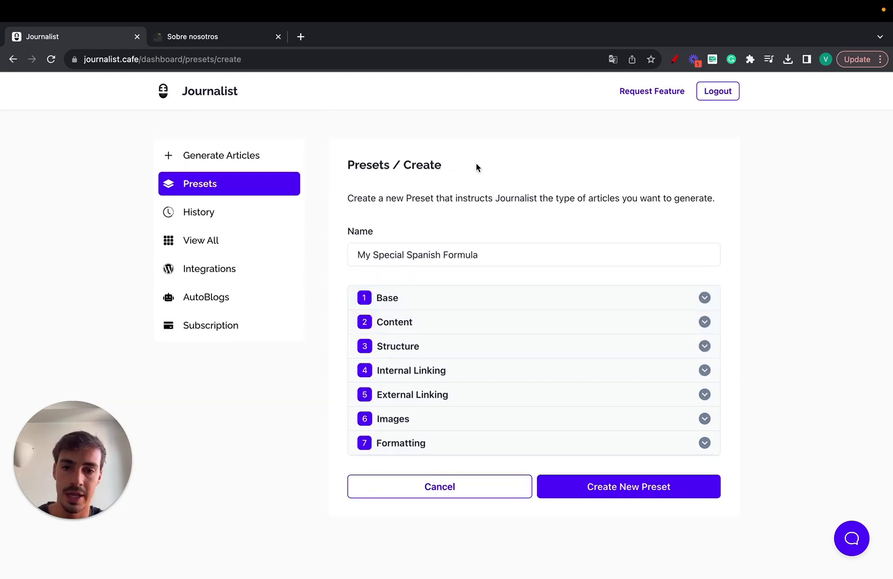
# Switch the Structure headings to custom to examine their layout, and restore auto-generated headings.
pyautogui.click(446, 354)
pyautogui.scroll(-1, 445, 357)
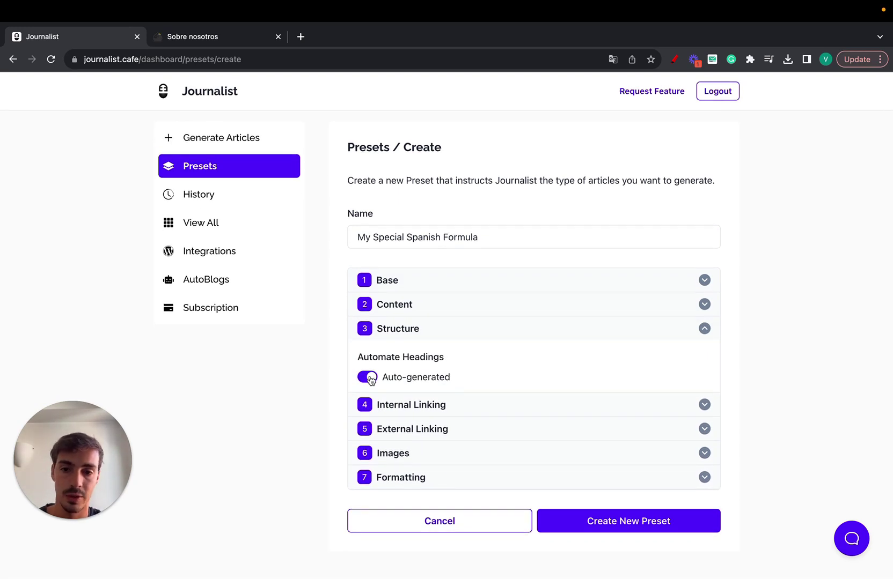
pyautogui.click(370, 379)
pyautogui.scroll(-3, 371, 380)
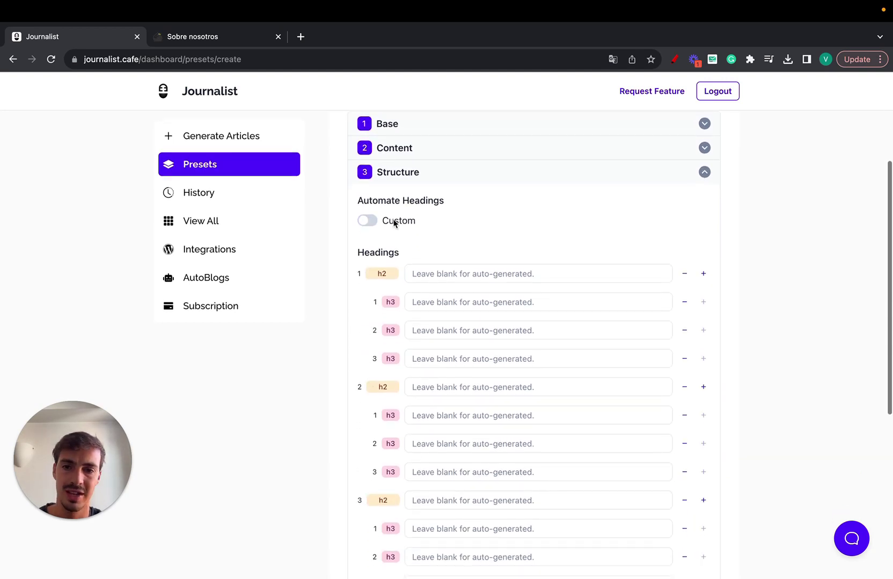
pyautogui.click(368, 221)
pyautogui.click(414, 330)
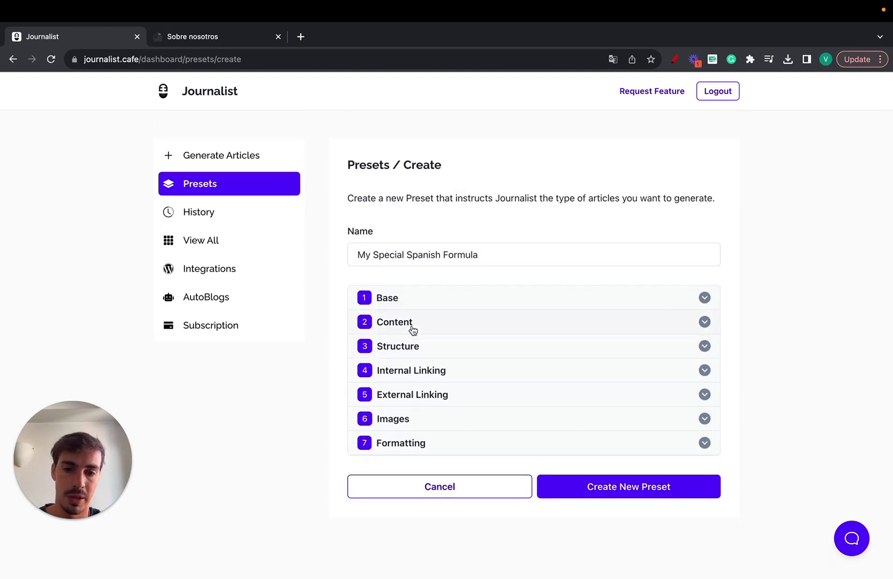
# Open the Internal Linking settings and sketch a red box with dots and connecting lines beside the preset sections using the page annotation tool.
pyautogui.click(452, 375)
pyautogui.scroll(-2, 467, 360)
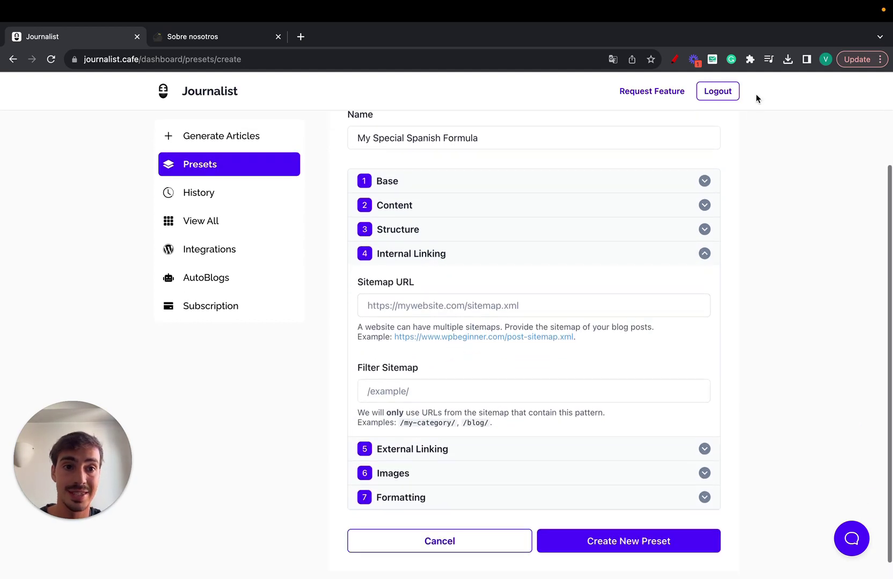
pyautogui.click(674, 59)
pyautogui.moveTo(731, 171)
pyautogui.mouseDown()
pyautogui.moveTo(731, 271)
pyautogui.moveTo(766, 154)
pyautogui.moveTo(738, 157)
pyautogui.mouseUp()
pyautogui.click(738, 194)
pyautogui.click(755, 194)
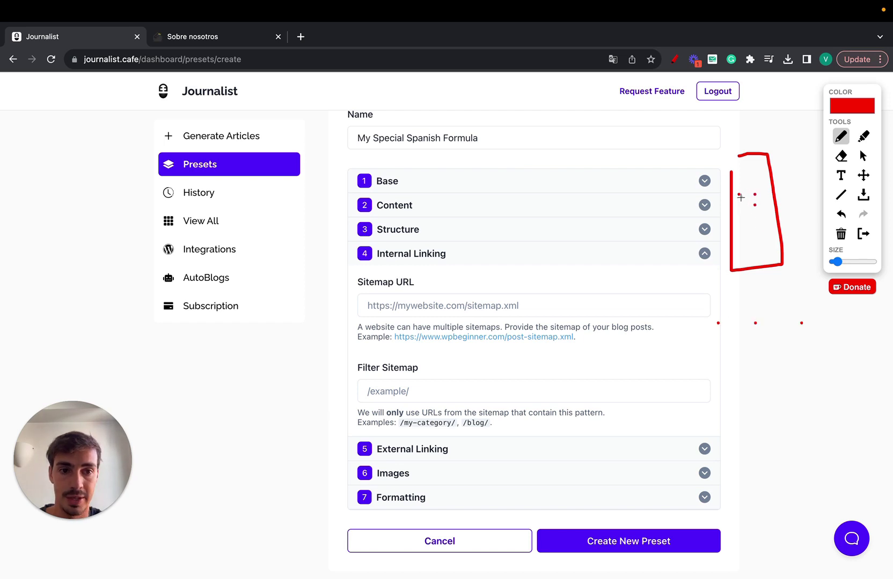
pyautogui.moveTo(742, 197); pyautogui.dragTo(721, 309)
pyautogui.moveTo(759, 208); pyautogui.dragTo(752, 313)
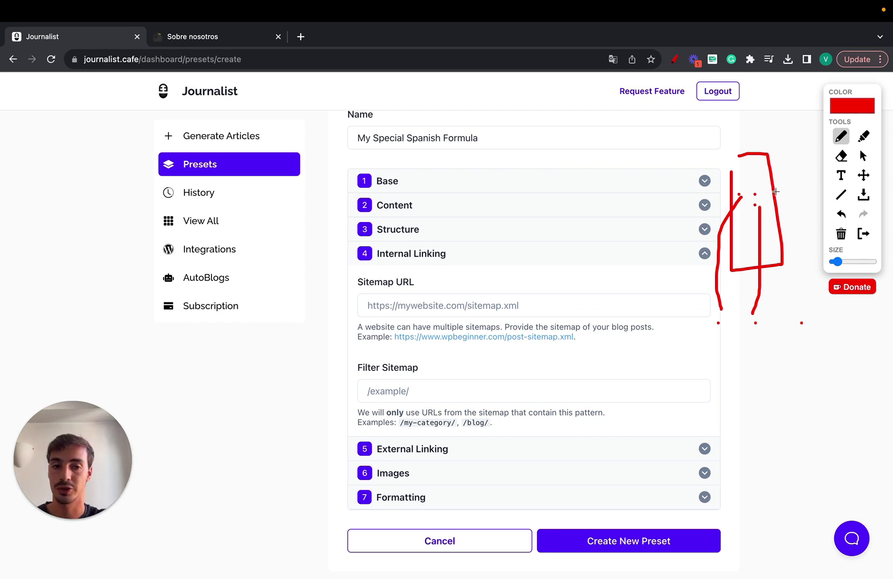
pyautogui.moveTo(768, 204); pyautogui.dragTo(776, 204)
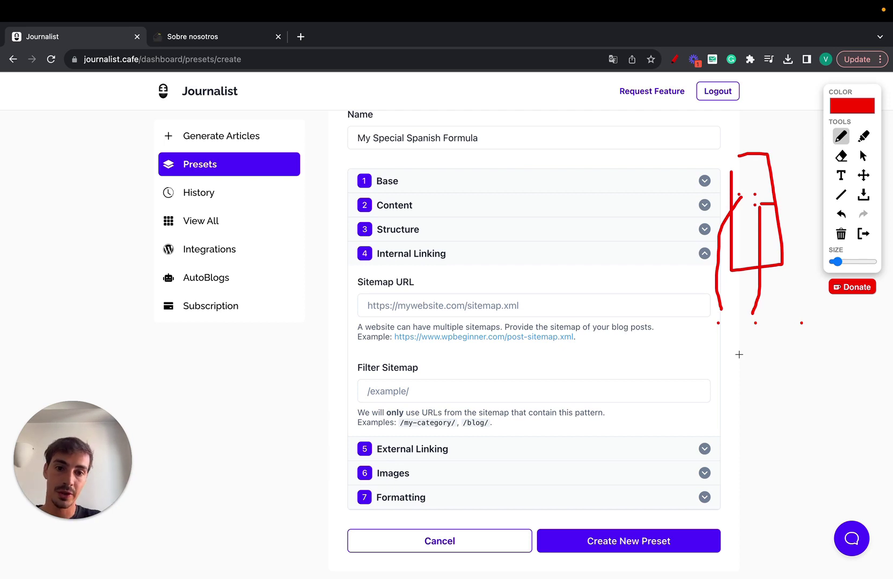
# Underline the Sitemap URL label in red and exit the annotation mode, collapsing Internal Linking.
pyautogui.moveTo(363, 291); pyautogui.dragTo(435, 291)
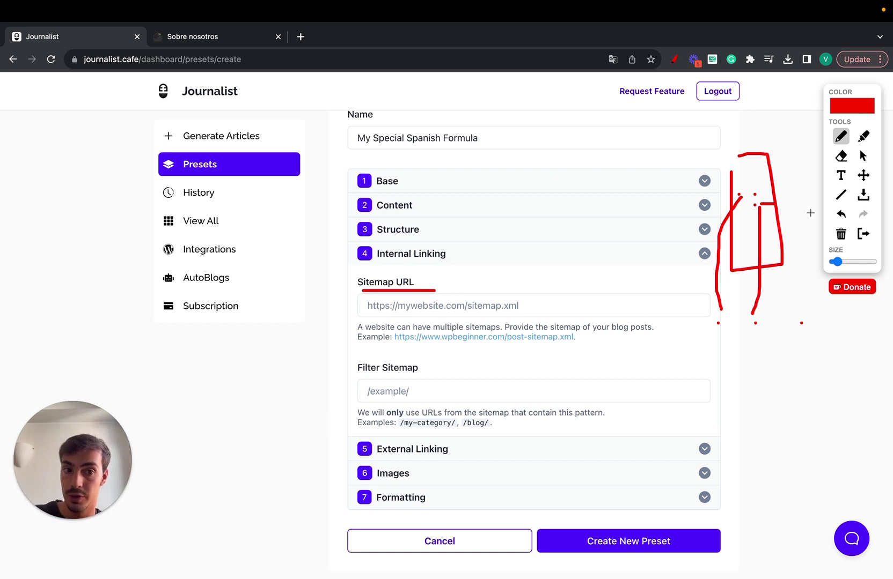
pyautogui.click(861, 233)
pyautogui.scroll(-1, 607, 259)
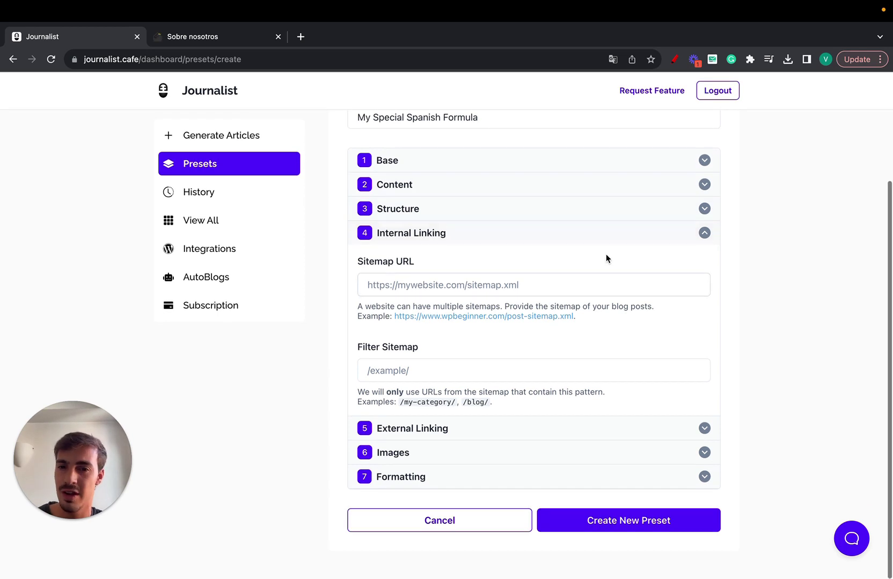
pyautogui.click(546, 242)
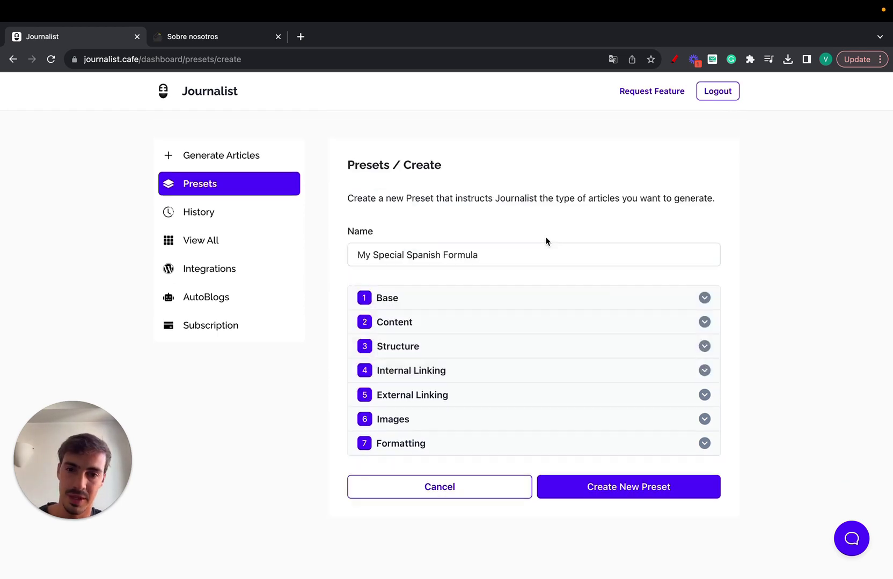
# Expand the preset's External Linking settings to show the field for links.
pyautogui.click(204, 33)
pyautogui.click(100, 38)
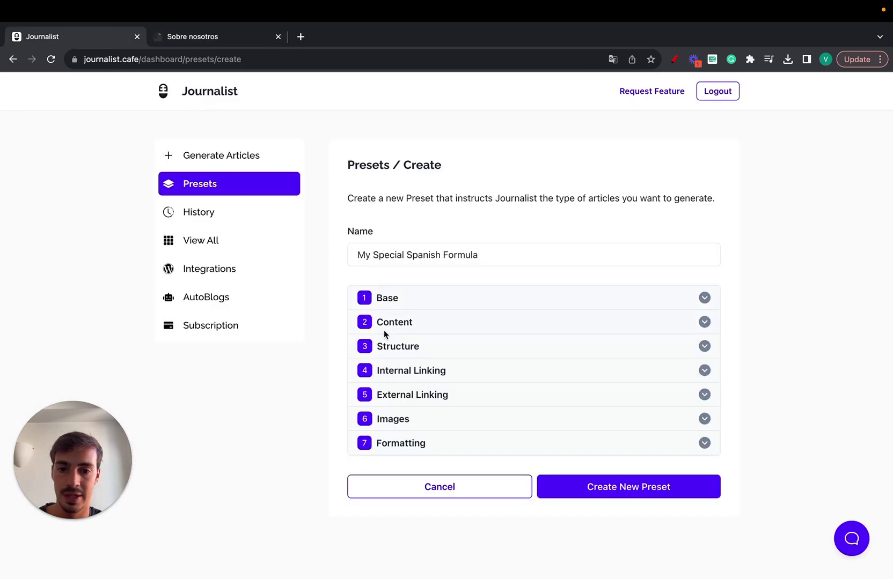
pyautogui.click(406, 396)
pyautogui.scroll(-3, 407, 395)
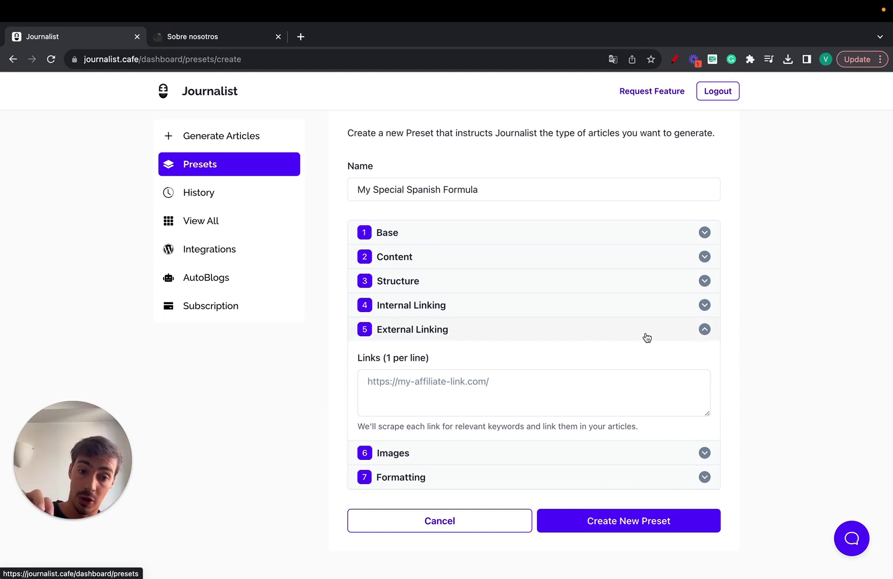
# Search the web for "wikiedia espadas" in a new browser tab and open the Portuguese Wikipedia article Espada.
pyautogui.click(301, 37)
pyautogui.write('wikiedia space')
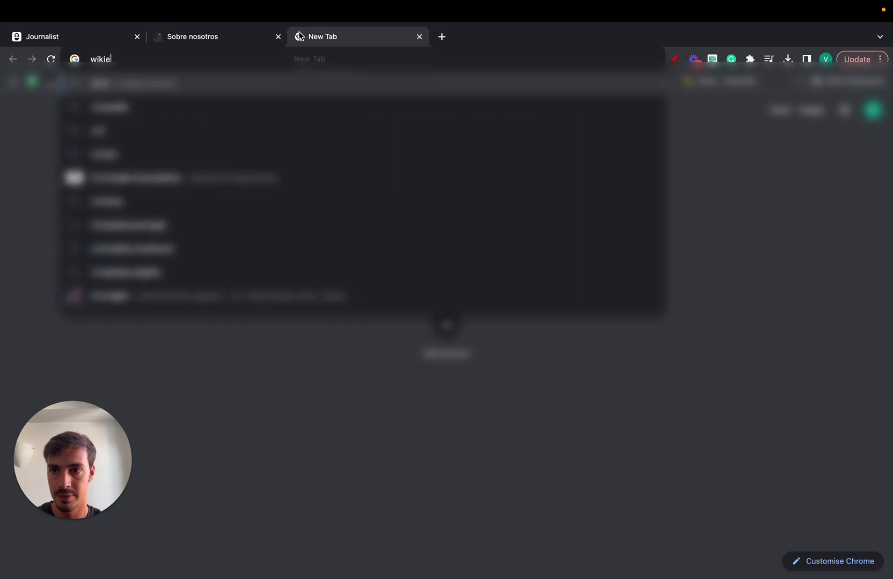
pyautogui.press('BackSpace')
pyautogui.press('BackSpace')
pyautogui.press('BackSpace')
pyautogui.press('BackSpace')
pyautogui.press('BackSpace')
pyautogui.write('espadas')
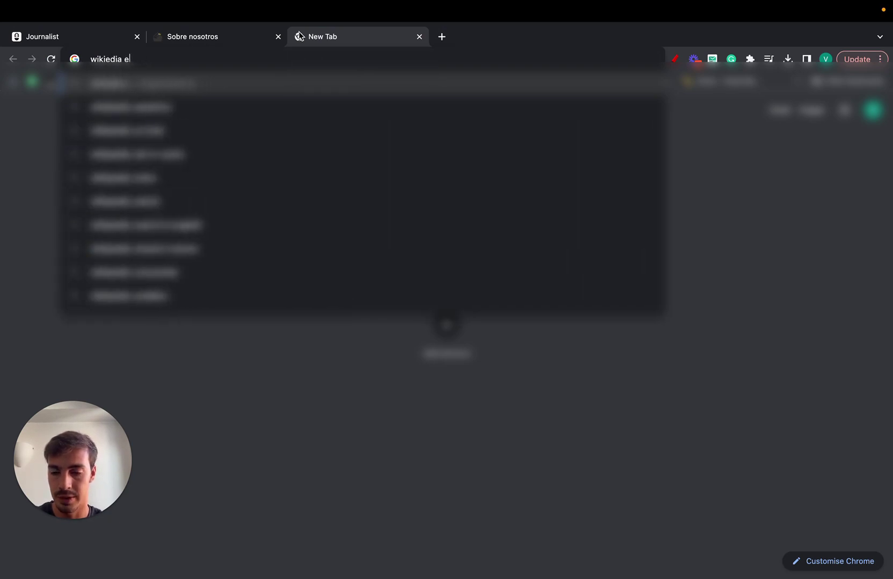
pyautogui.press('Return')
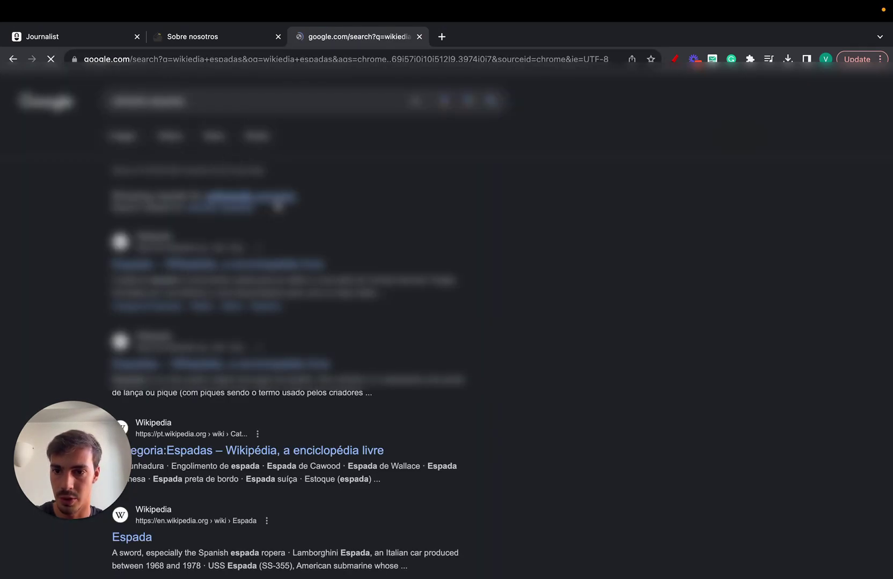
pyautogui.click(226, 228)
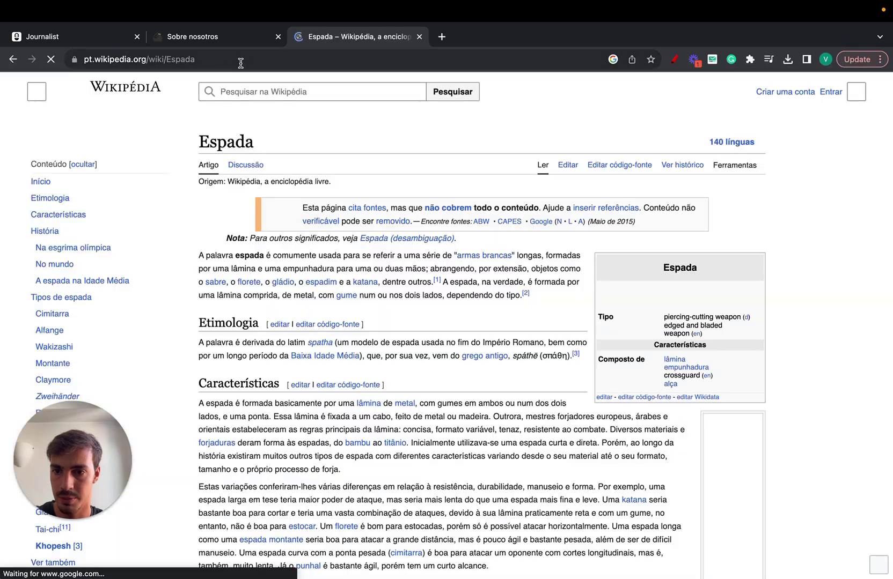
pyautogui.click(229, 65)
pyautogui.hotkey('ctrl', 'c')
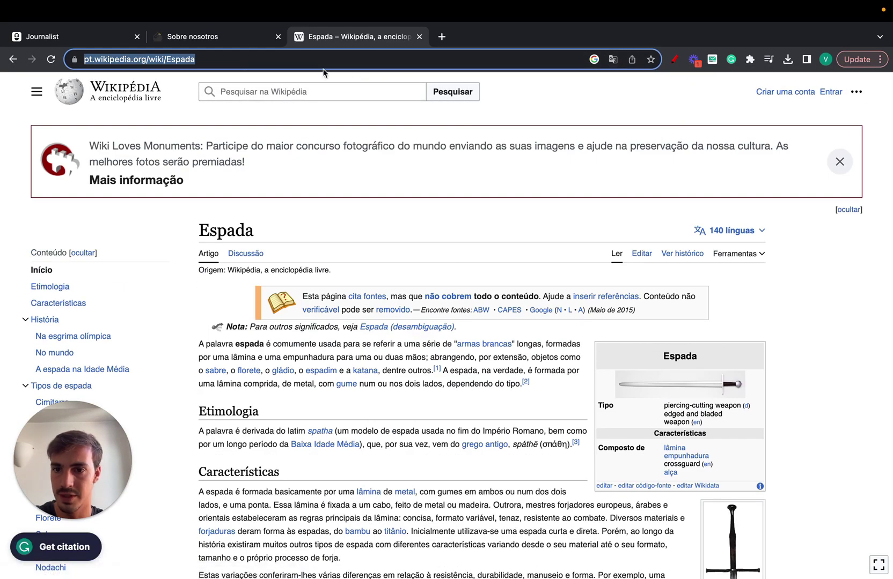
pyautogui.click(79, 38)
pyautogui.click(447, 377)
pyautogui.hotkey('ctrl', 'v')
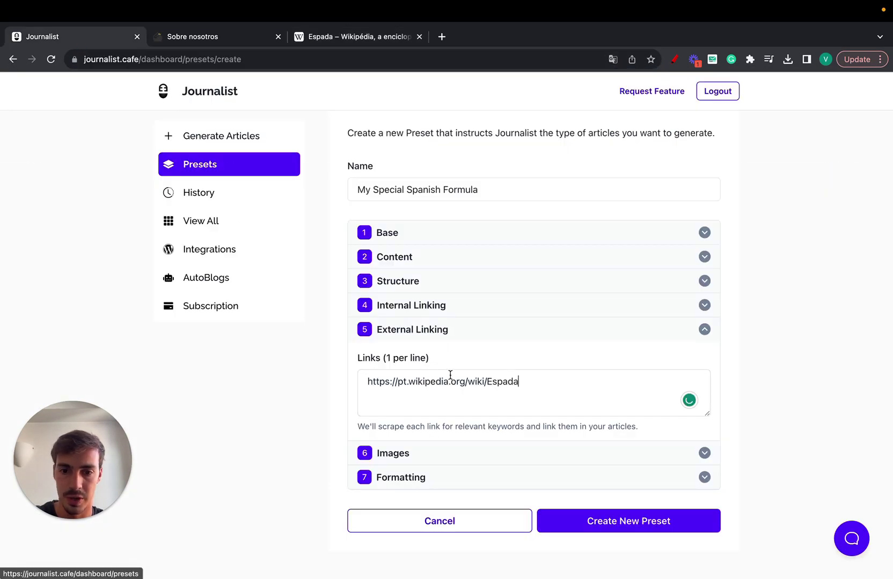
pyautogui.click(483, 331)
# Enable in-article images in the preset's Images settings.
pyautogui.click(466, 413)
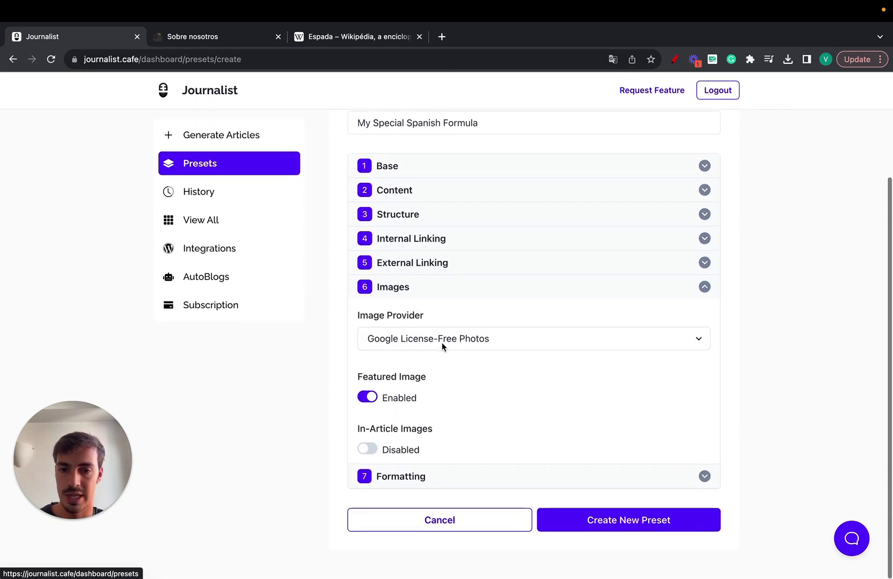
pyautogui.click(442, 341)
pyautogui.click(377, 402)
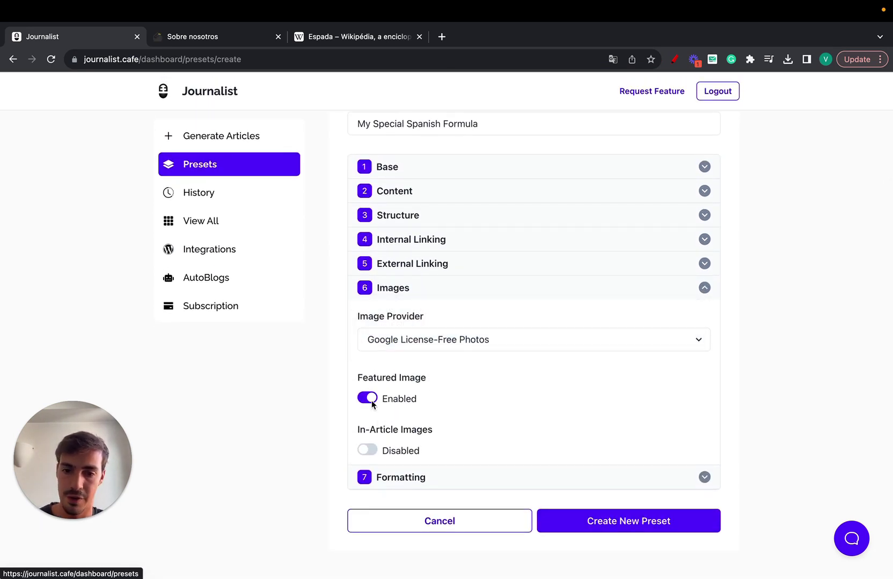
pyautogui.doubleClick(371, 454)
pyautogui.click(369, 452)
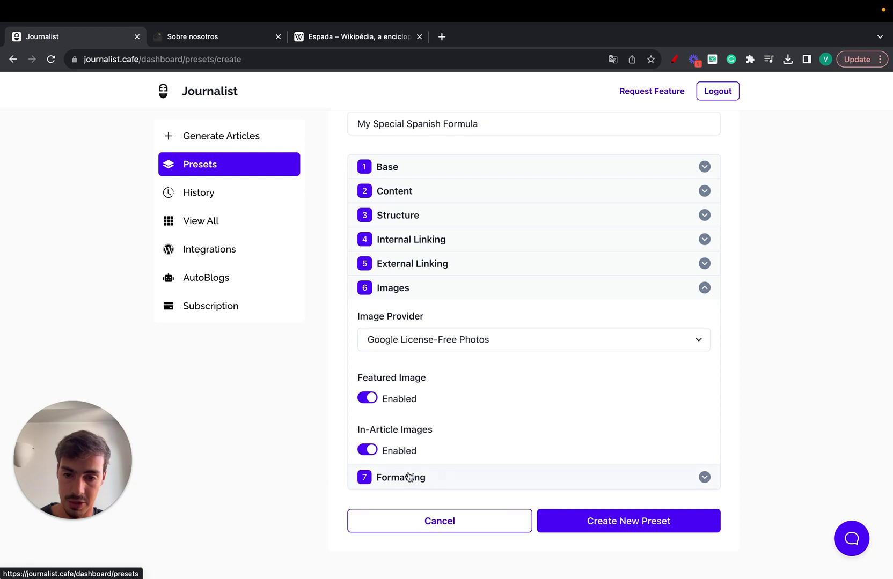
# Check the preset's Formatting settings, collapse the Images and Formatting sections, and create the preset.
pyautogui.click(409, 478)
pyautogui.scroll(-2, 412, 482)
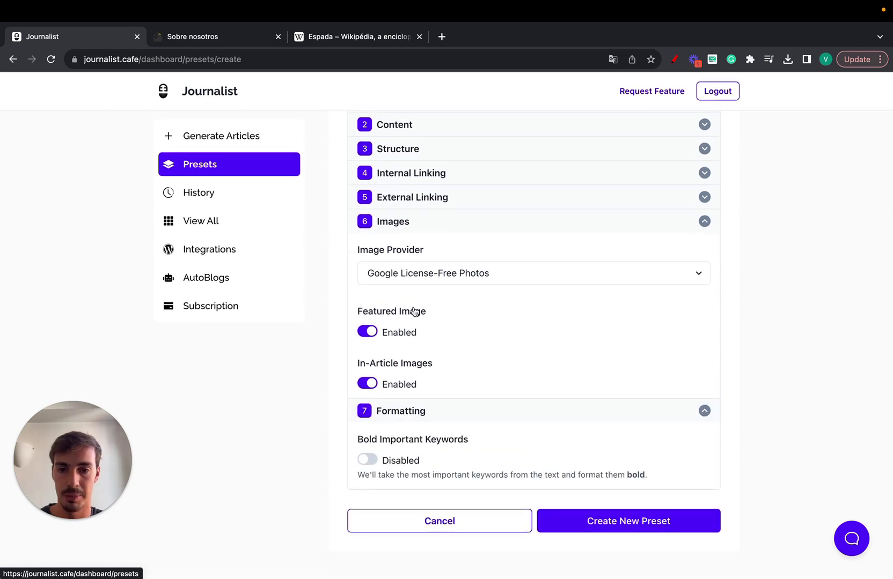
pyautogui.click(442, 223)
pyautogui.click(442, 413)
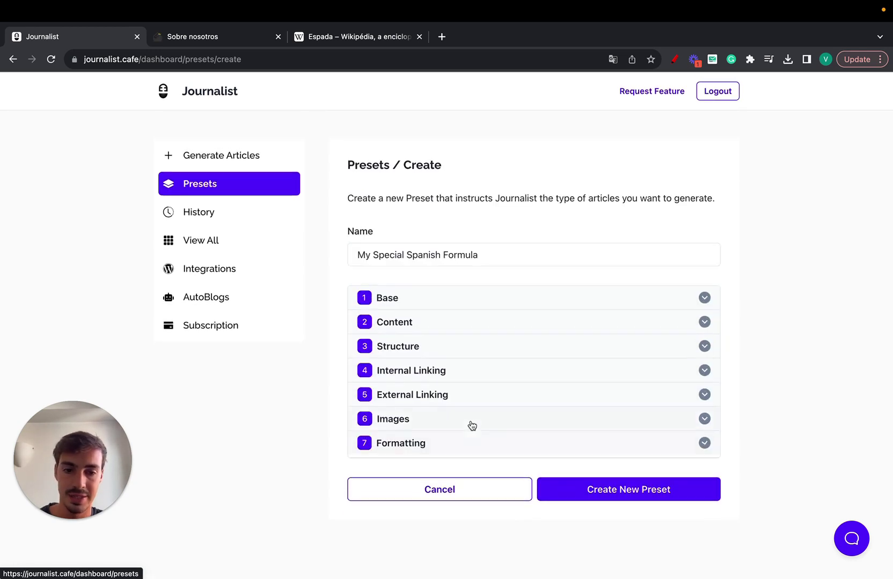
pyautogui.click(616, 494)
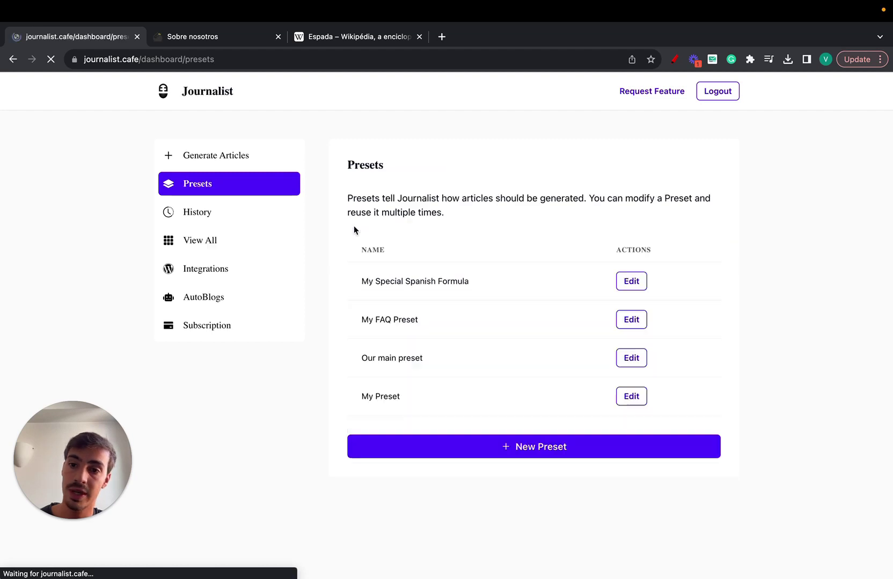
# Generate 5 articles in Advanced mode using the preset "My Special Spanish Formula".
pyautogui.click(250, 161)
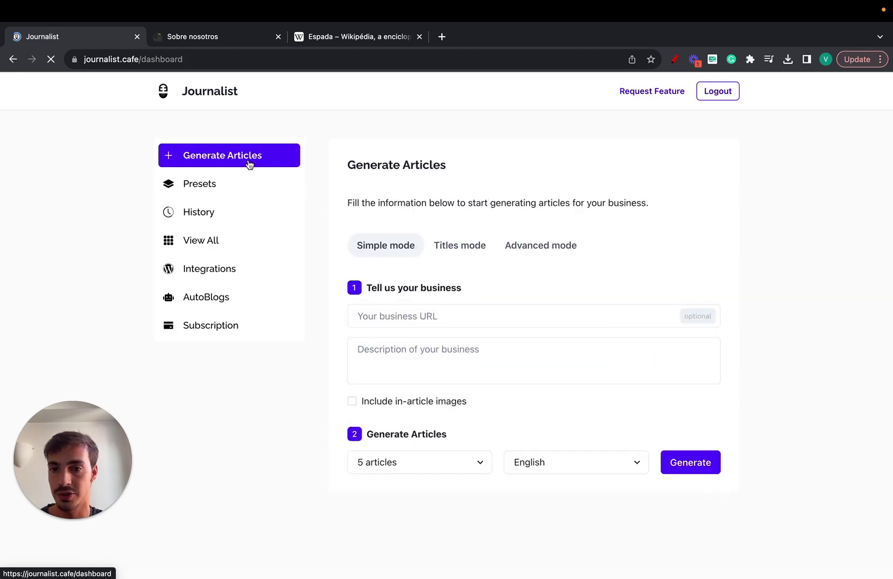
pyautogui.click(542, 254)
pyautogui.click(488, 317)
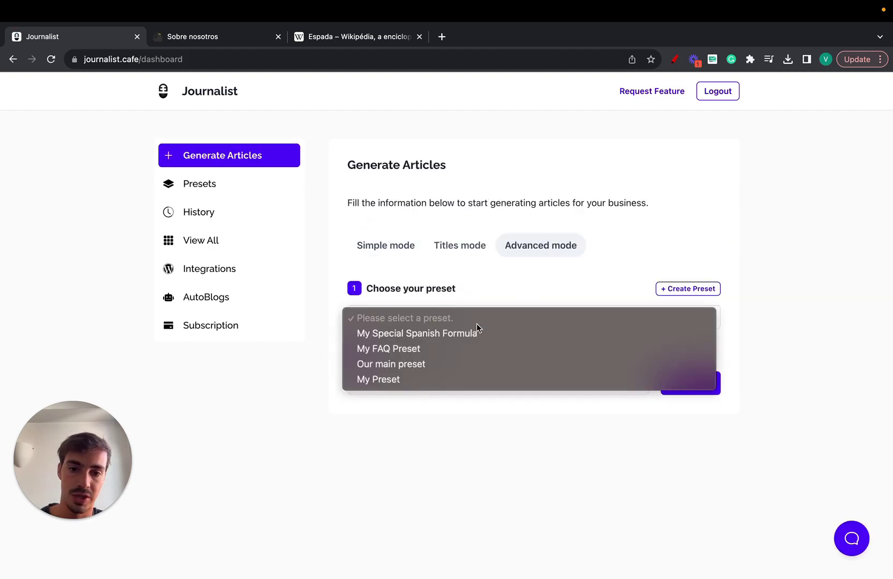
pyautogui.click(486, 336)
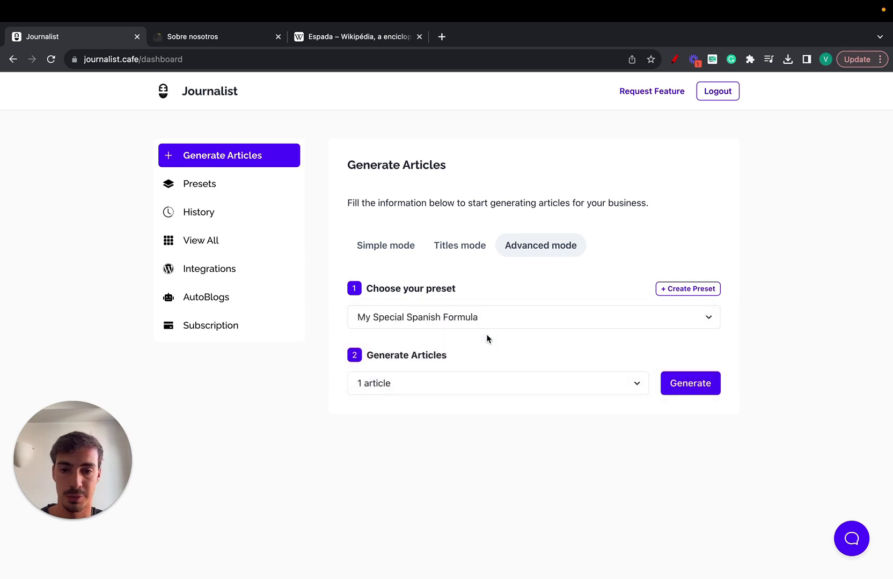
pyautogui.click(446, 378)
pyautogui.click(441, 395)
pyautogui.click(677, 392)
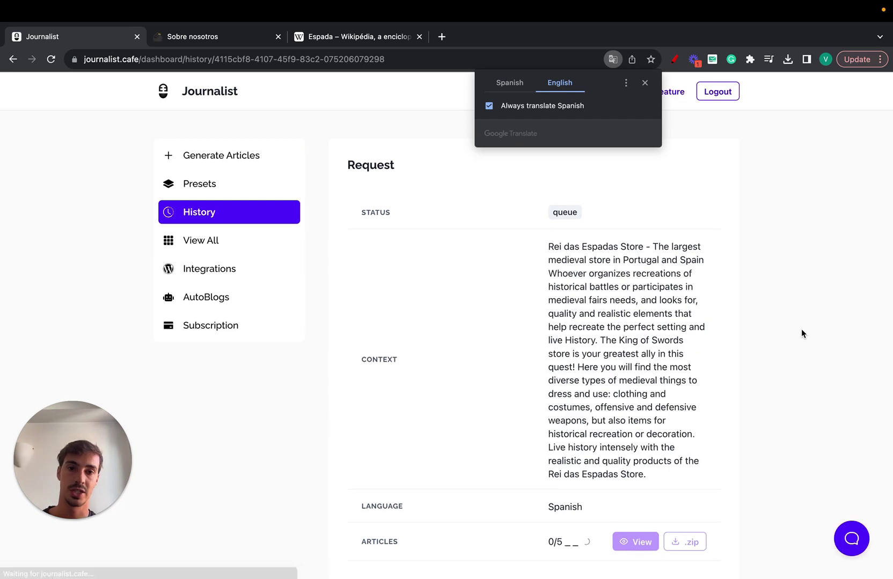
# Restore the request page's original Spanish text, dismiss the translation offer, and check the request's language and context.
pyautogui.click(517, 83)
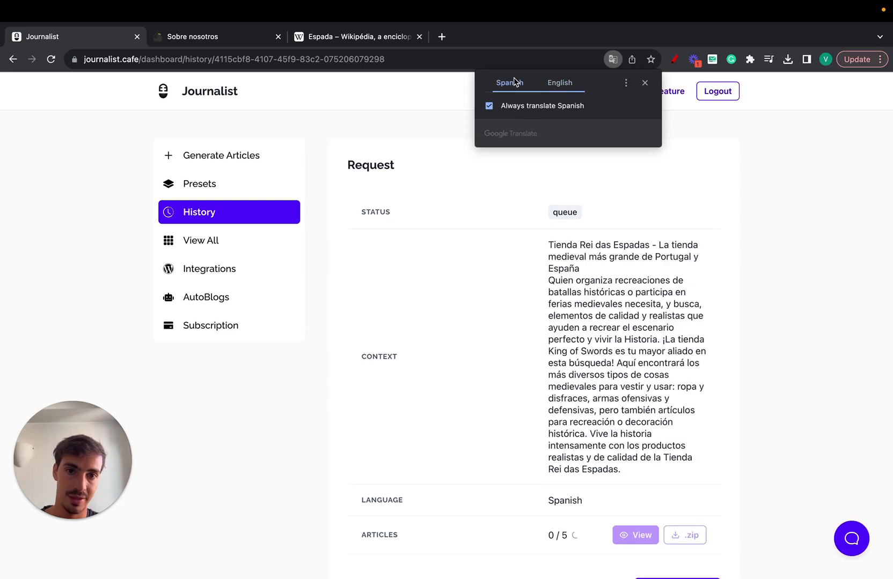
pyautogui.click(644, 82)
pyautogui.scroll(-2, 564, 322)
pyautogui.moveTo(554, 436); pyautogui.dragTo(599, 440)
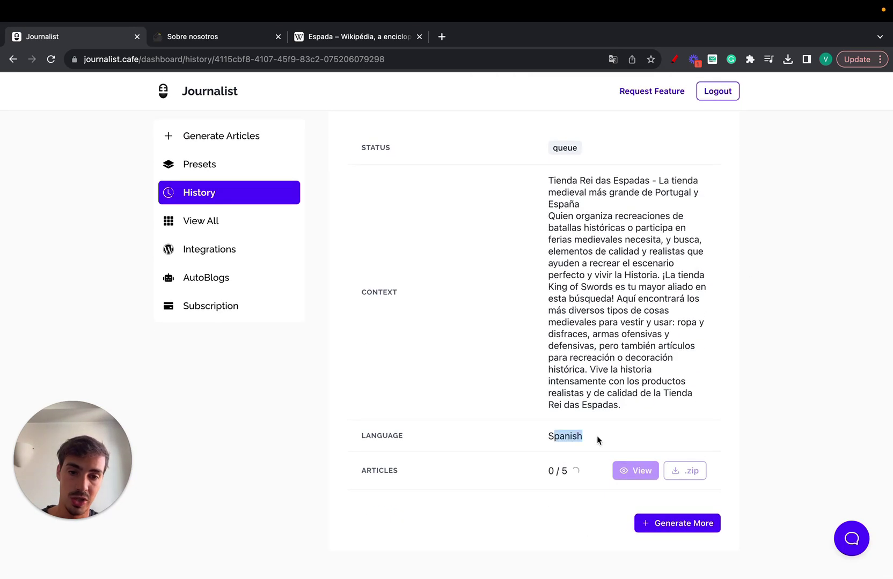
pyautogui.moveTo(543, 192); pyautogui.dragTo(693, 395)
pyautogui.click(727, 372)
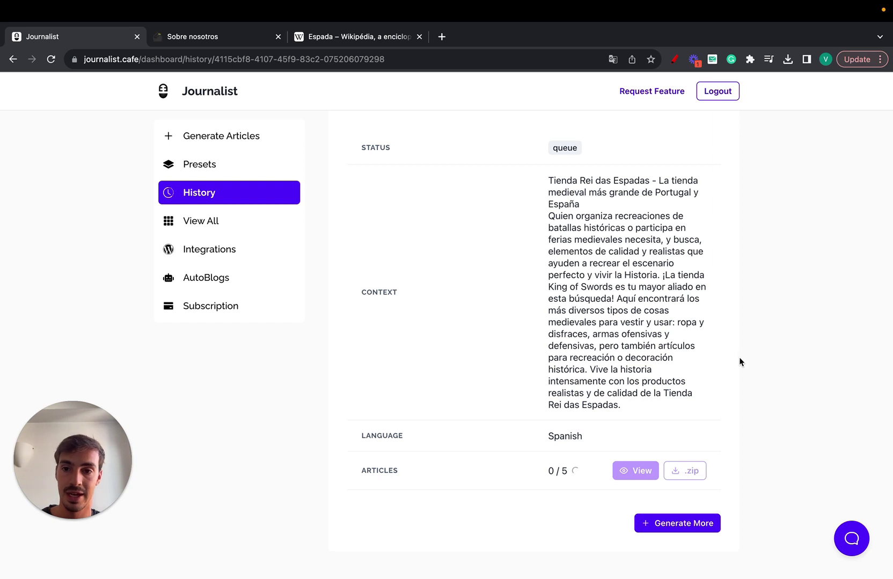
pyautogui.rightClick(739, 361)
pyautogui.click(747, 287)
pyautogui.scroll(1, 765, 430)
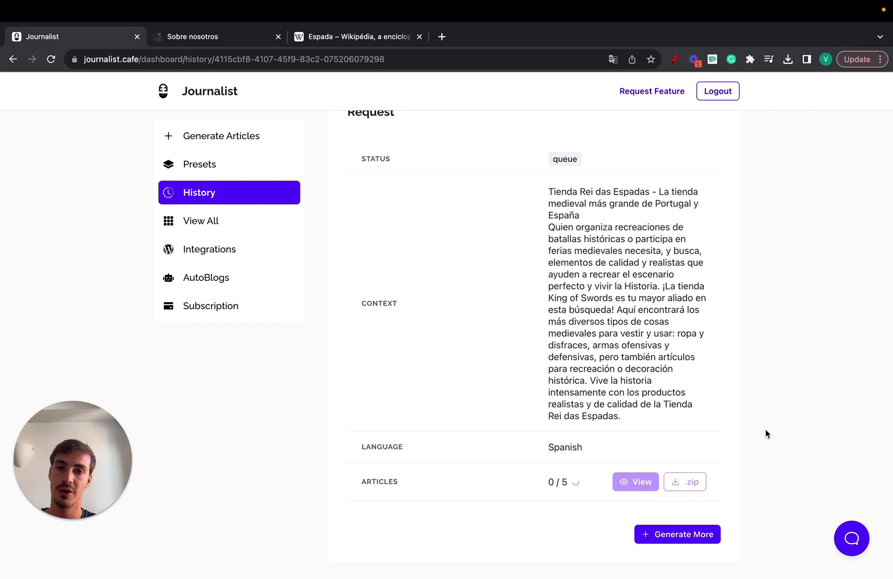
pyautogui.scroll(1, 765, 434)
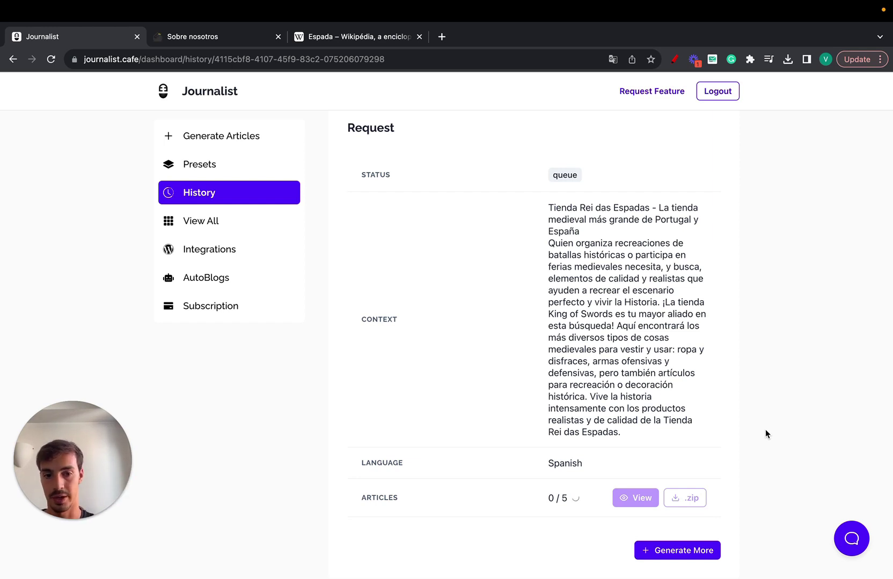
# View the generated article "Protege a tu Reino", swap its featured image for another one, and check its title.
pyautogui.doubleClick(560, 463)
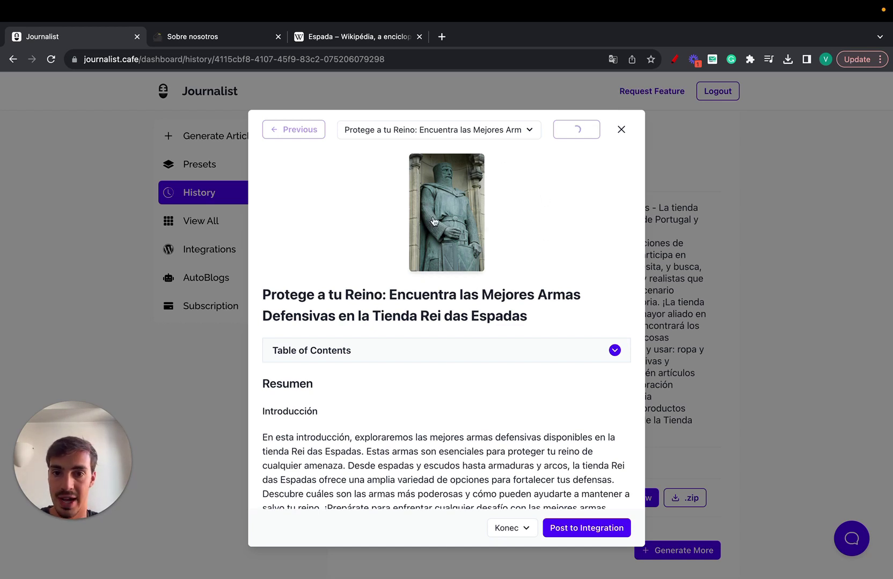
pyautogui.click(472, 222)
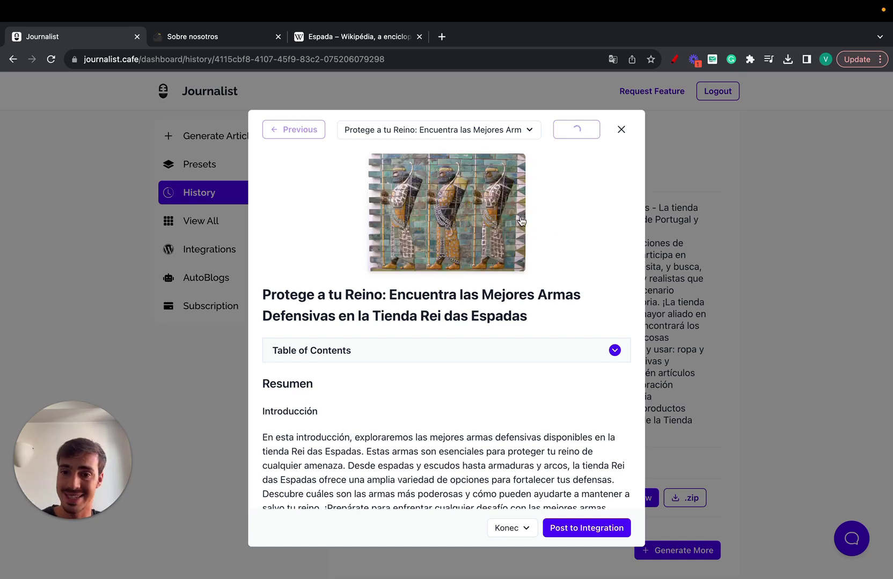
pyautogui.scroll(-1, 509, 254)
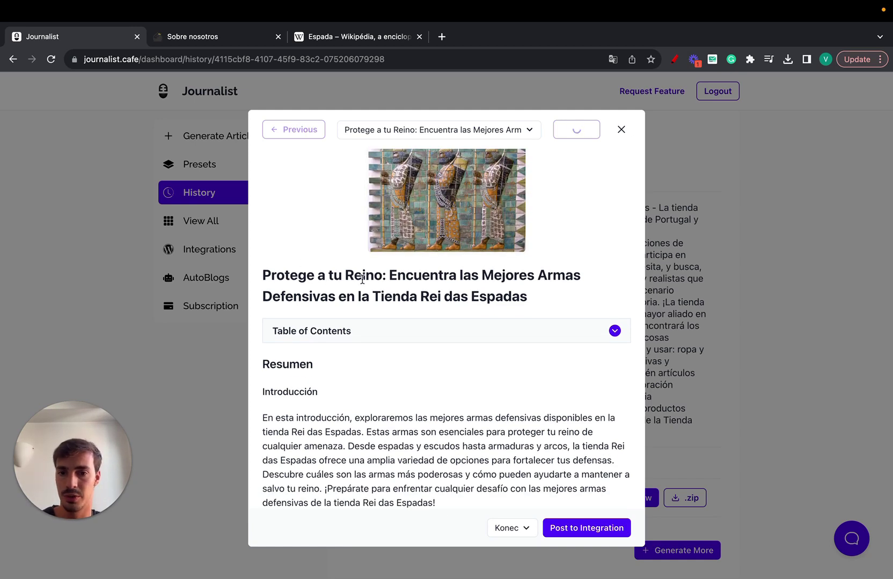
pyautogui.doubleClick(409, 277)
pyautogui.tripleClick(409, 280)
pyautogui.click(542, 295)
pyautogui.scroll(-1, 543, 296)
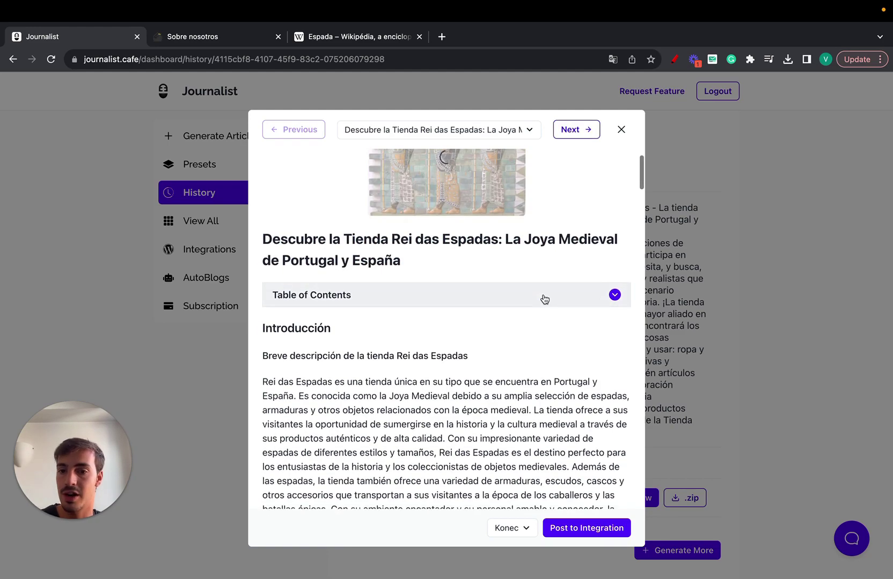
# Examine the table of contents, section images and inserted links of the article "Descubre la Tienda Rei das Espadas".
pyautogui.click(472, 301)
pyautogui.scroll(-3, 474, 303)
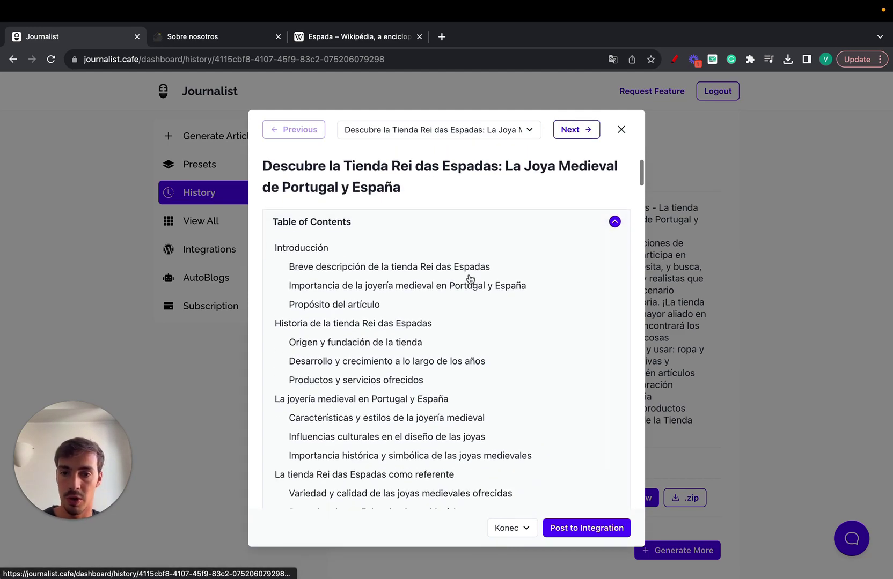
pyautogui.click(467, 192)
pyautogui.scroll(-15, 467, 214)
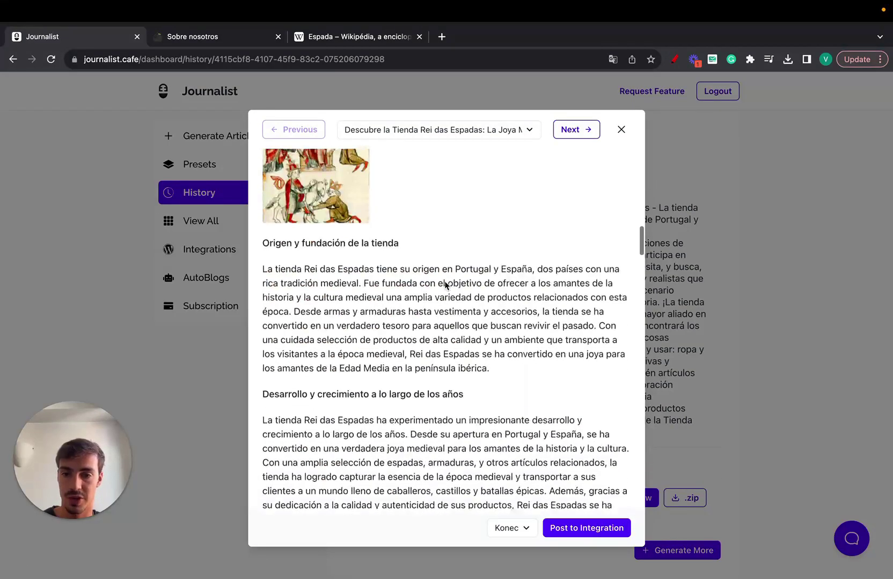
pyautogui.scroll(-15, 339, 324)
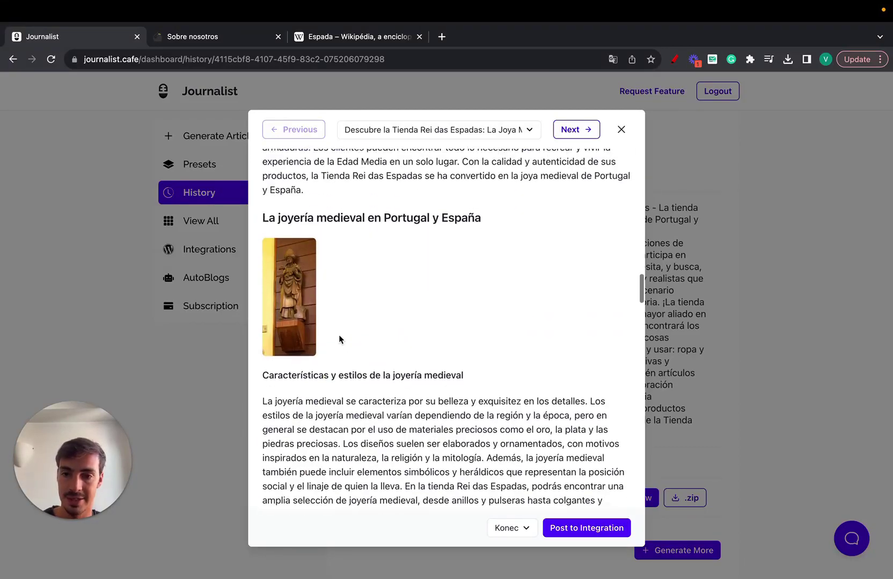
pyautogui.scroll(-20, 501, 263)
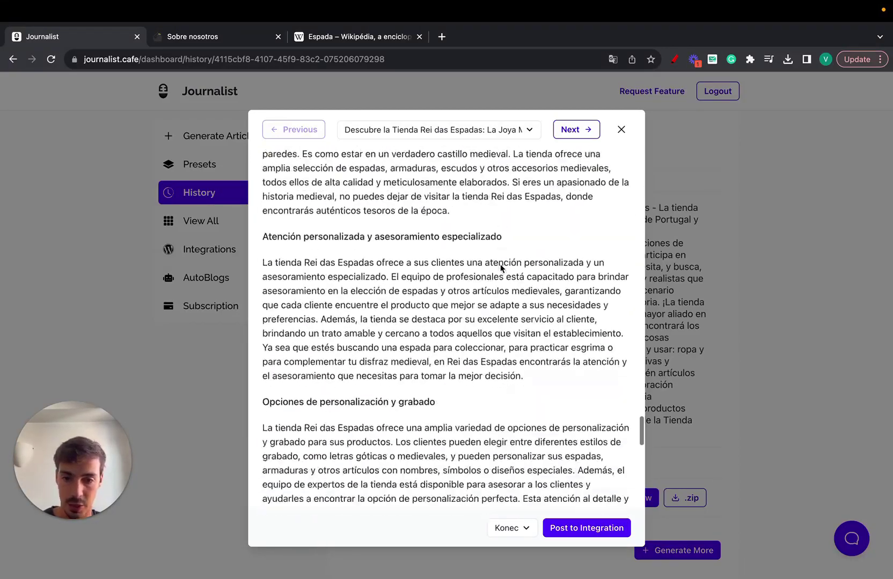
pyautogui.scroll(-4, 500, 263)
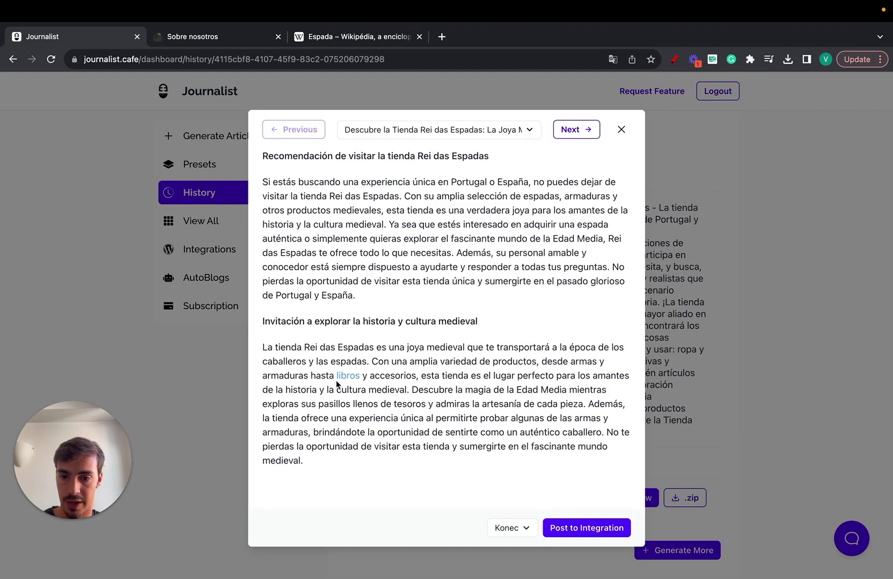
pyautogui.scroll(1, 386, 341)
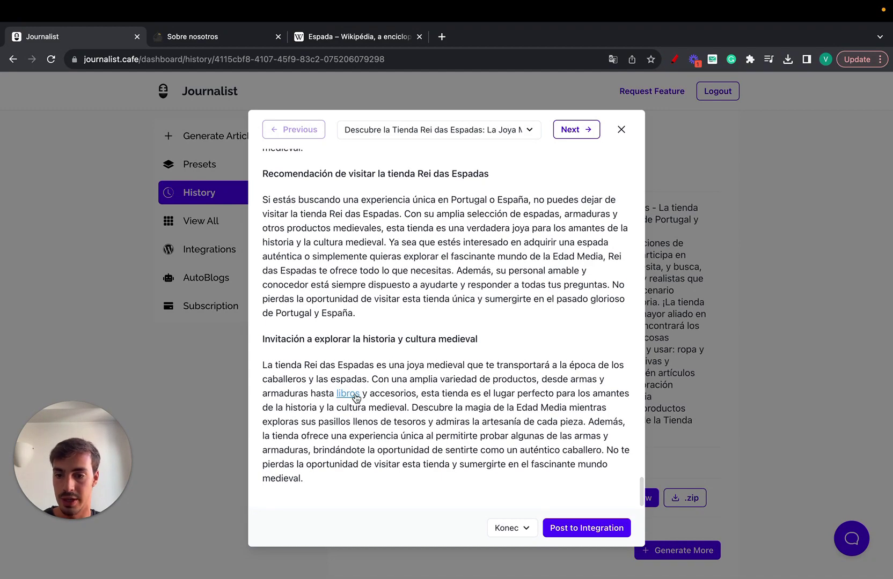
pyautogui.scroll(15, 355, 396)
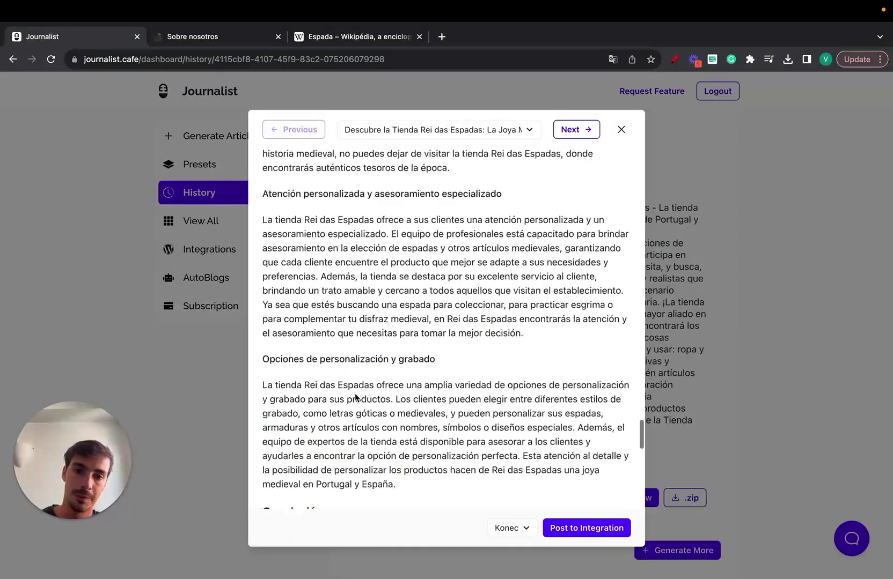
pyautogui.scroll(20, 355, 395)
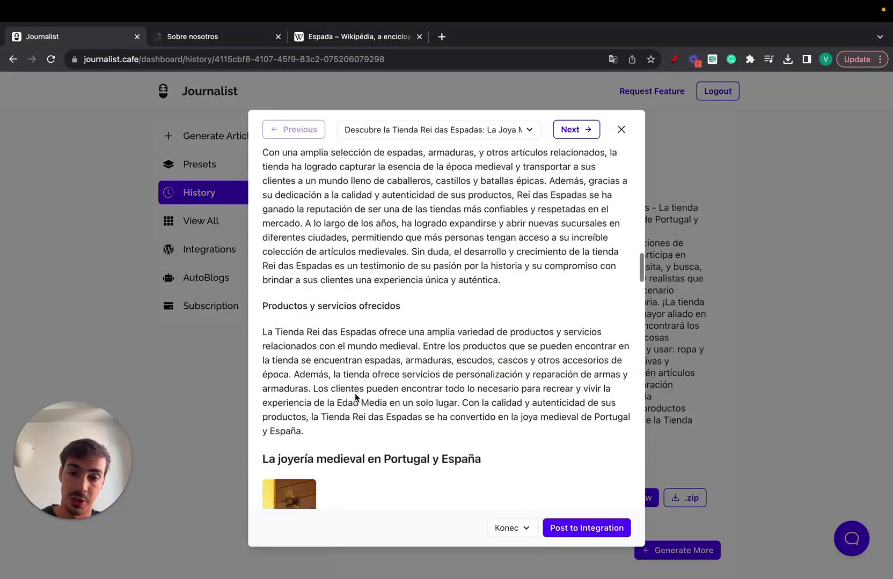
# Look at the integrations available for posting the article and review its opening section.
pyautogui.click(523, 531)
pyautogui.click(534, 398)
pyautogui.scroll(10, 534, 398)
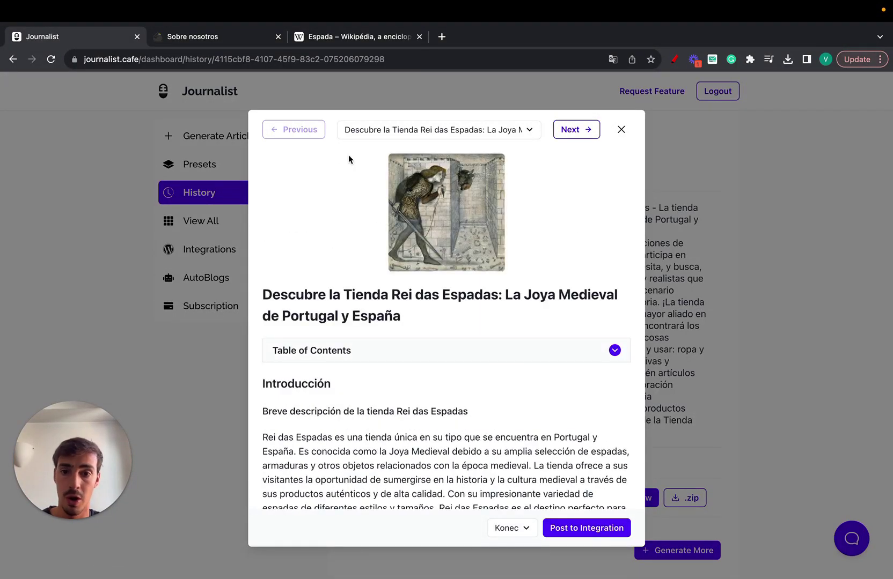
pyautogui.moveTo(286, 180); pyautogui.dragTo(566, 485)
pyautogui.click(568, 447)
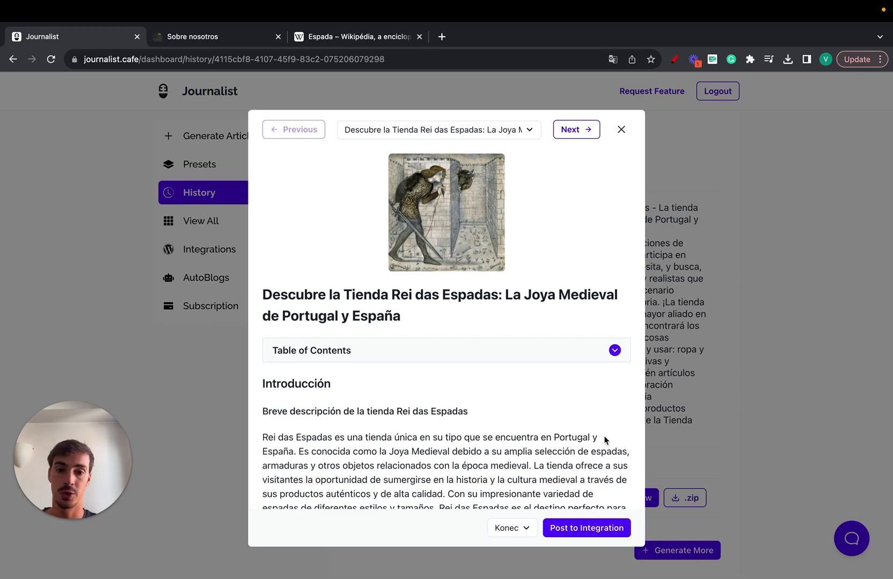
pyautogui.scroll(-4, 549, 396)
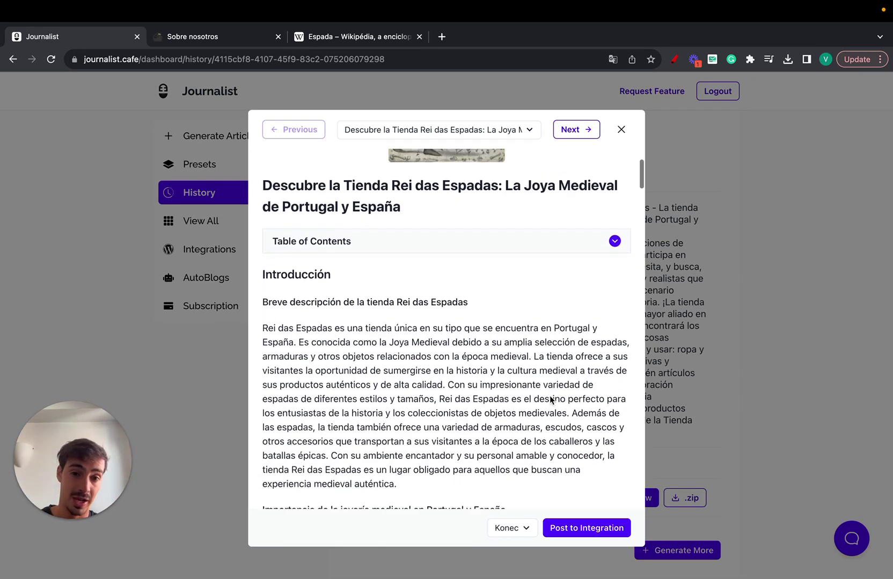
pyautogui.scroll(4, 549, 395)
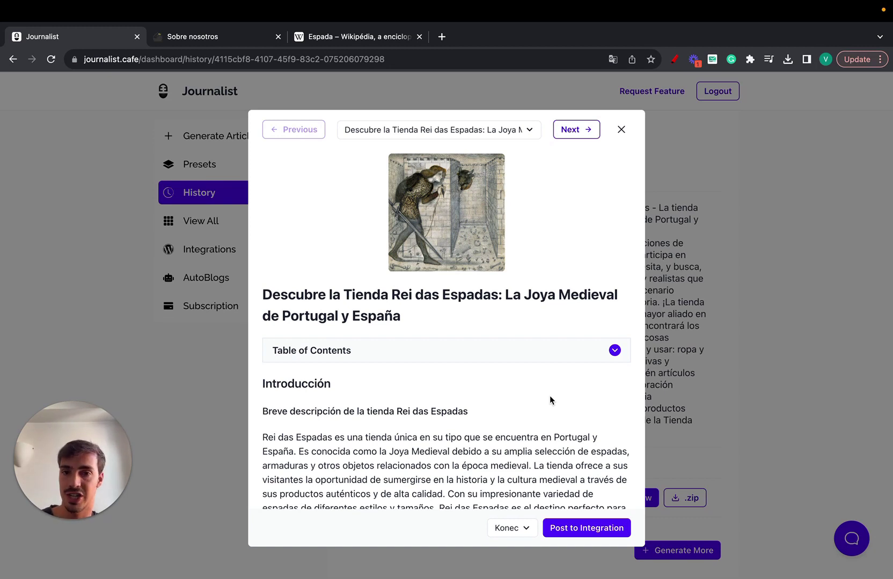
# Read through the article "Descubre la Belleza de la Estética Medieval", view the following article, and close the article viewer.
pyautogui.click(581, 130)
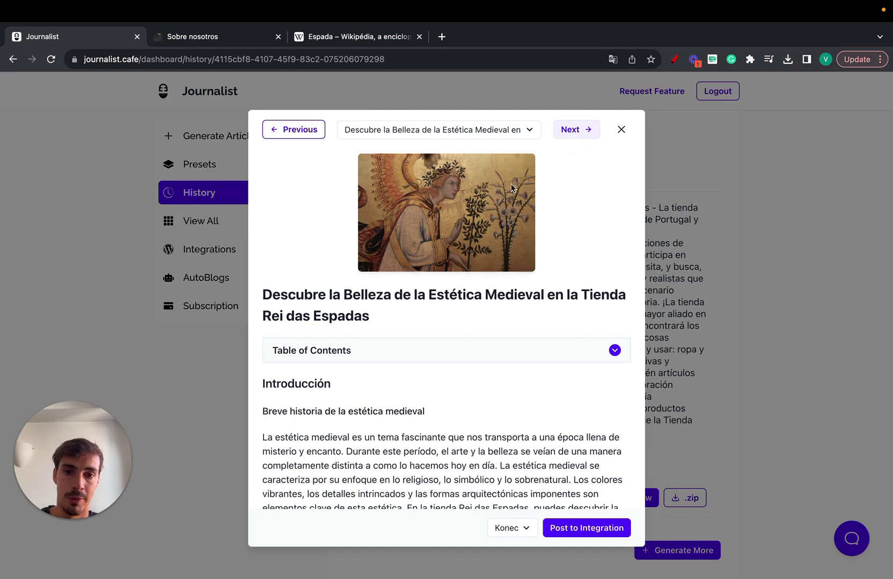
pyautogui.scroll(-5, 500, 207)
pyautogui.scroll(5, 527, 213)
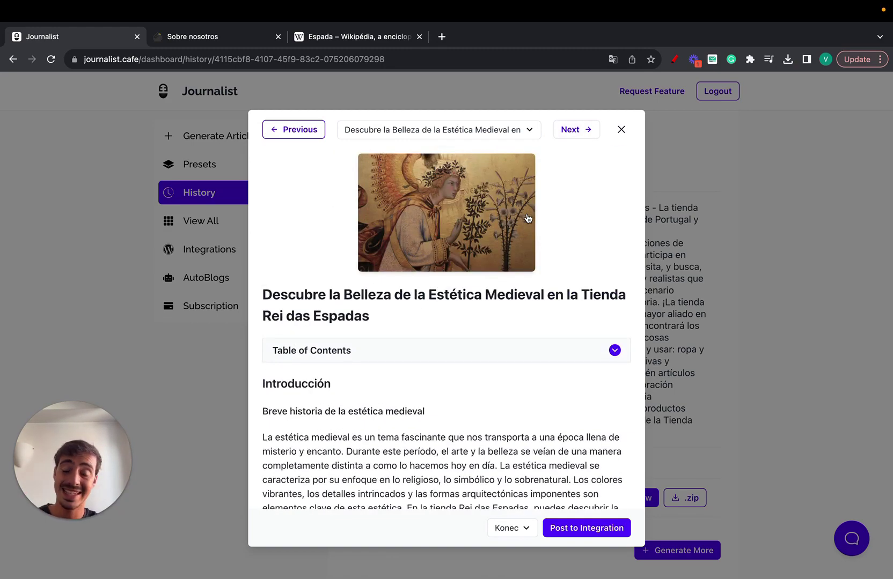
pyautogui.scroll(-20, 528, 216)
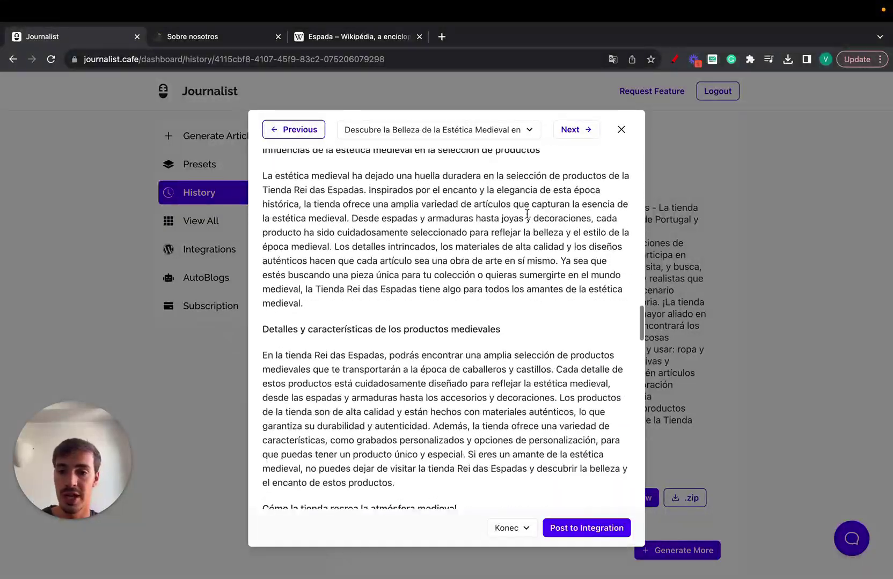
pyautogui.scroll(-15, 527, 214)
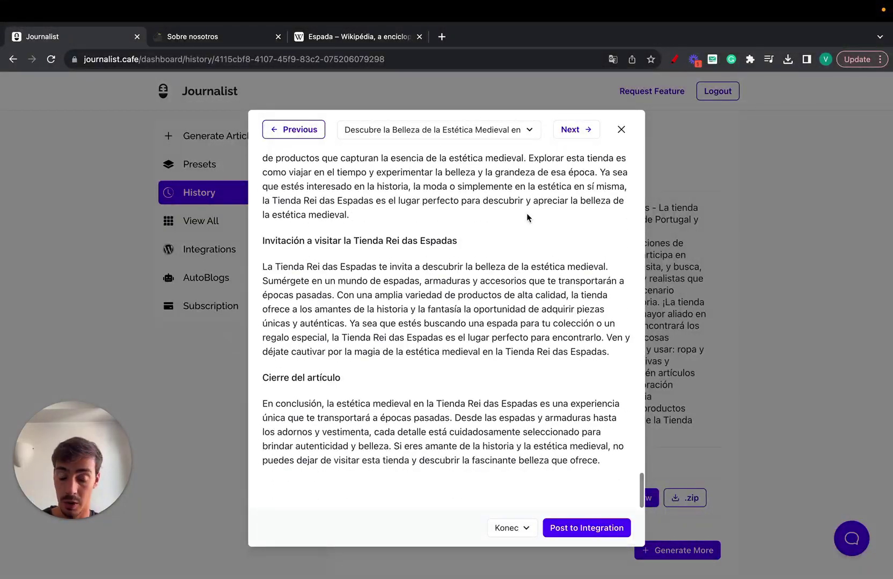
pyautogui.scroll(10, 528, 218)
pyautogui.scroll(10, 527, 218)
pyautogui.click(571, 130)
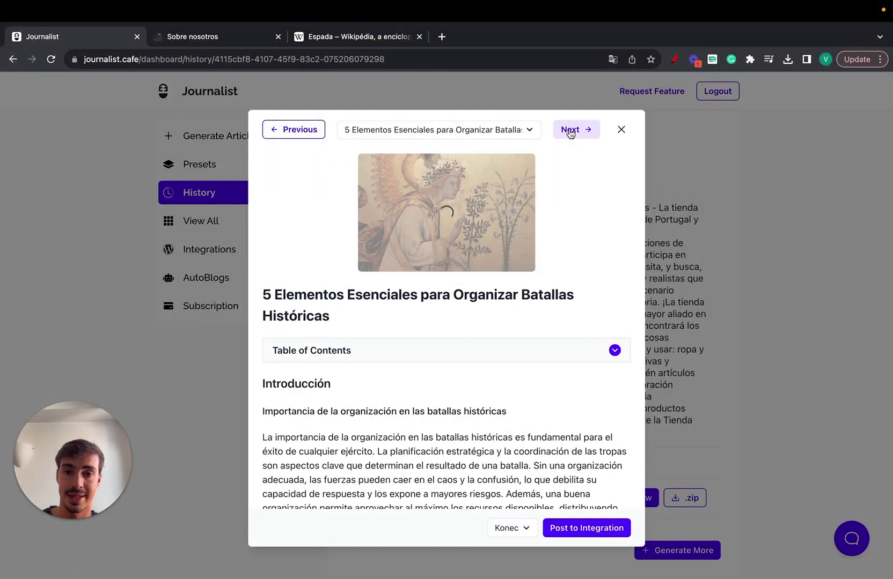
pyautogui.click(622, 131)
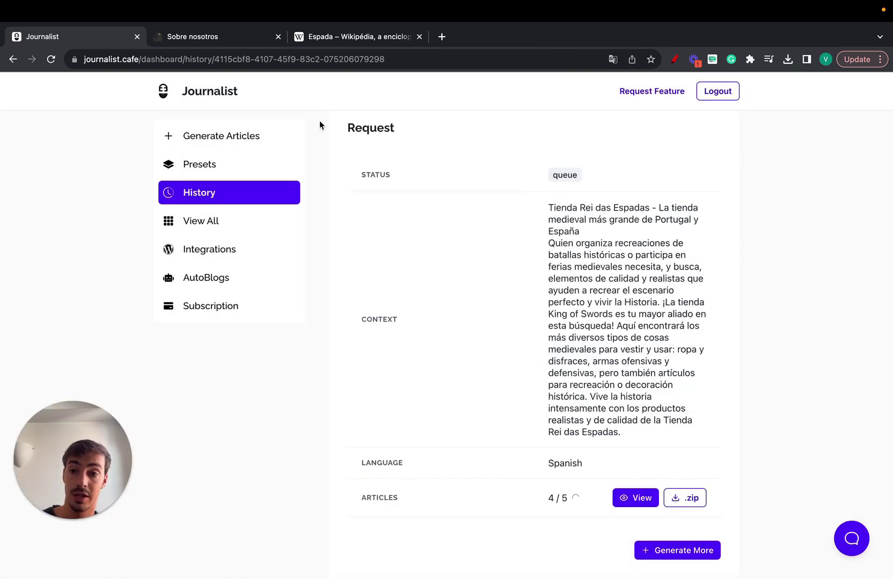
# Open the article generation form in Simple mode, look through its languages, and set the amount to 20 articles.
pyautogui.click(161, 83)
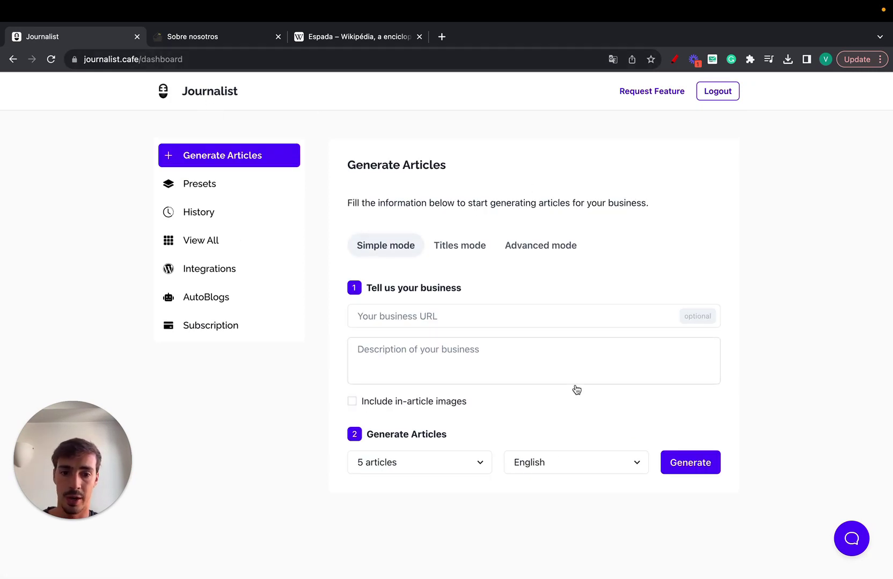
pyautogui.click(551, 471)
pyautogui.scroll(-15, 553, 454)
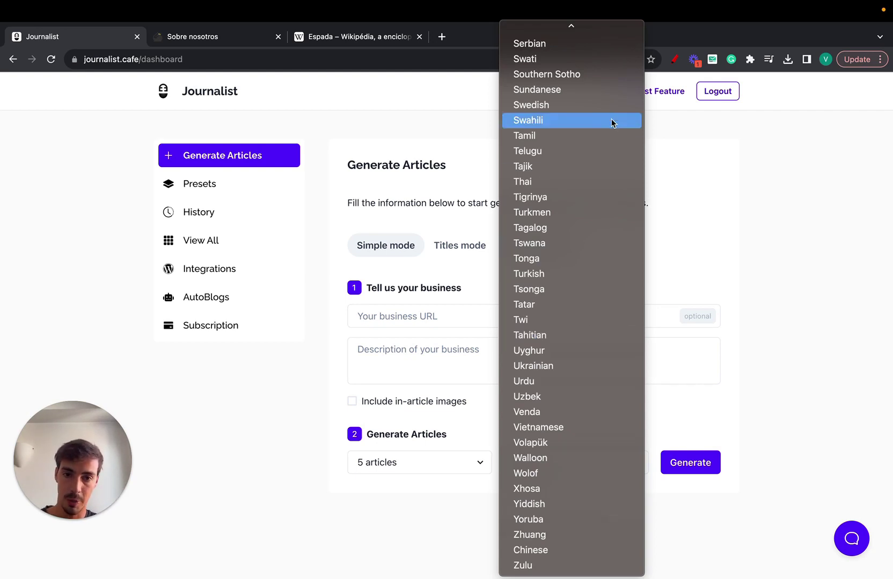
pyautogui.scroll(5, 610, 122)
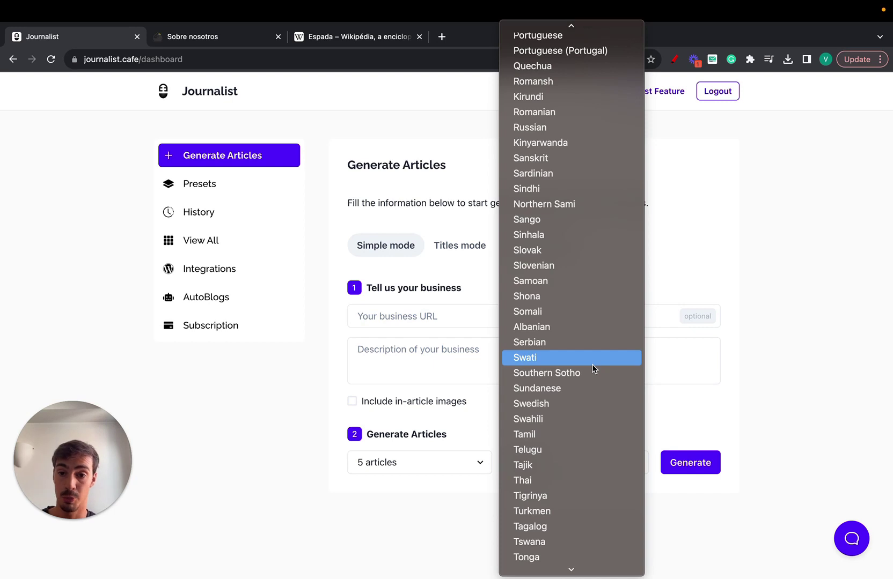
pyautogui.click(442, 461)
pyautogui.click(442, 462)
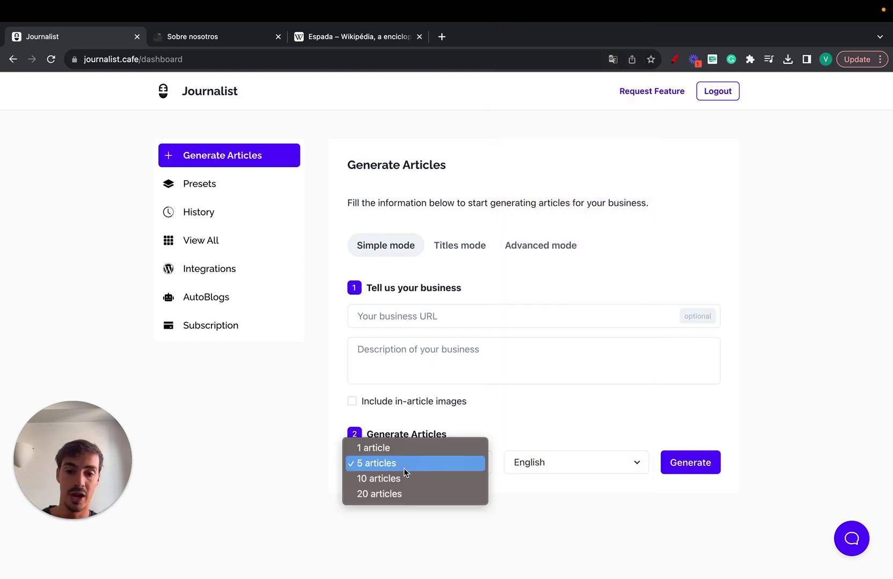
pyautogui.click(391, 493)
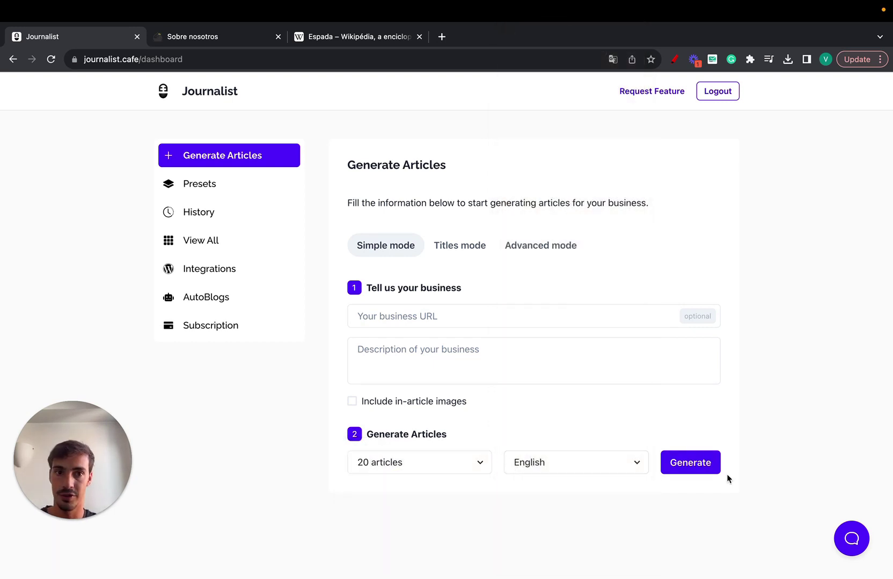